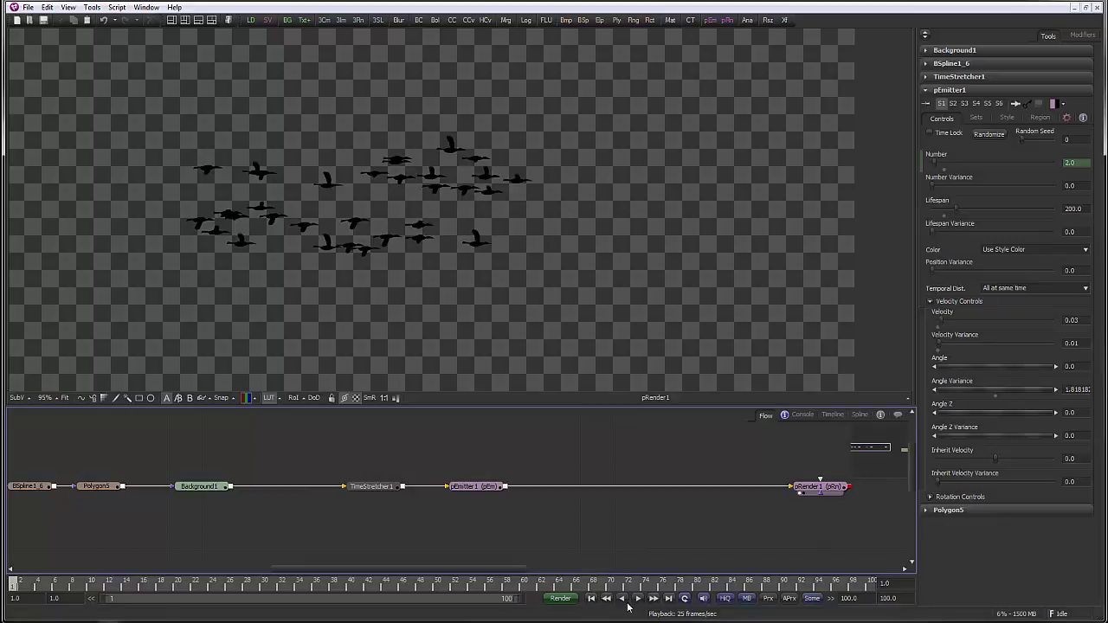
Step: Play back the bird flock animation in the pRender1 view and stop it
key(ctrl+f)
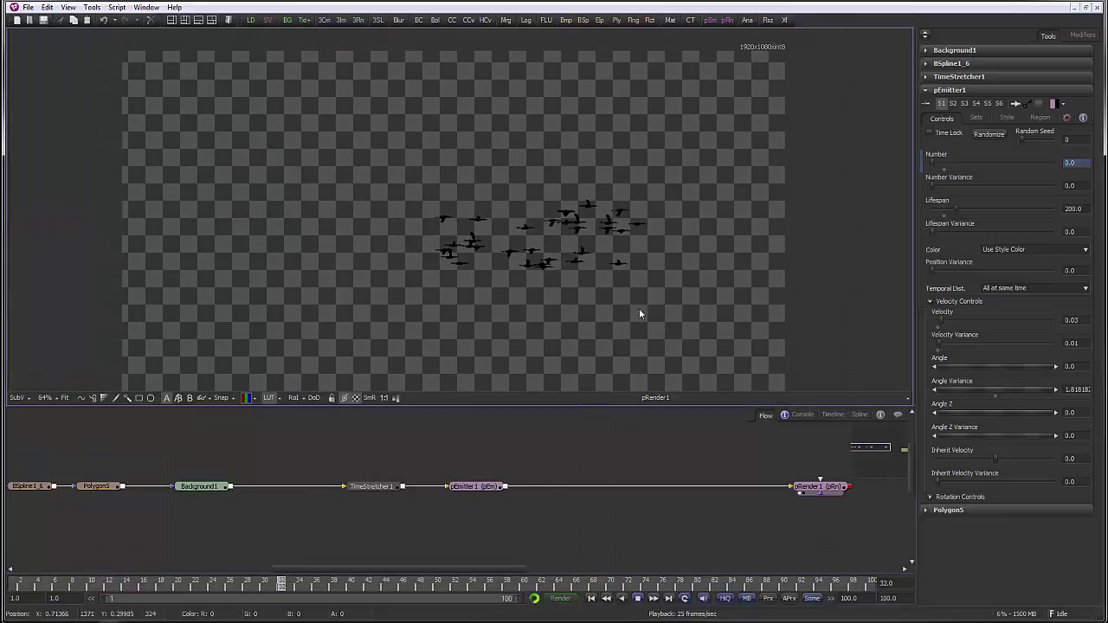
drag(639, 314, 589, 313)
scroll(633, 319, up, 2)
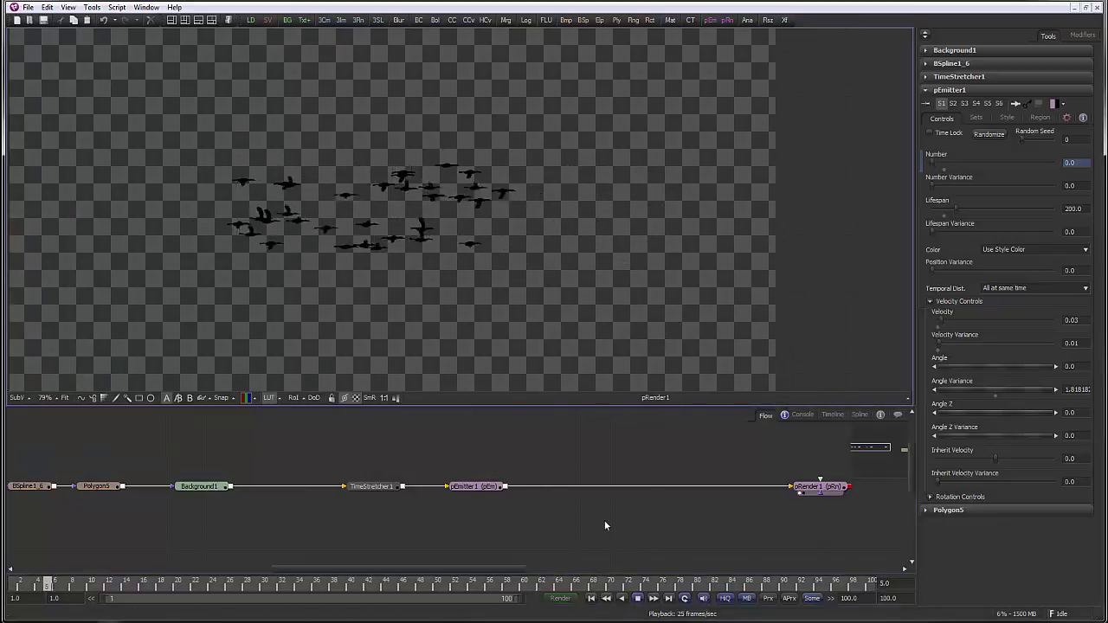
click(637, 598)
drag(607, 523, 536, 487)
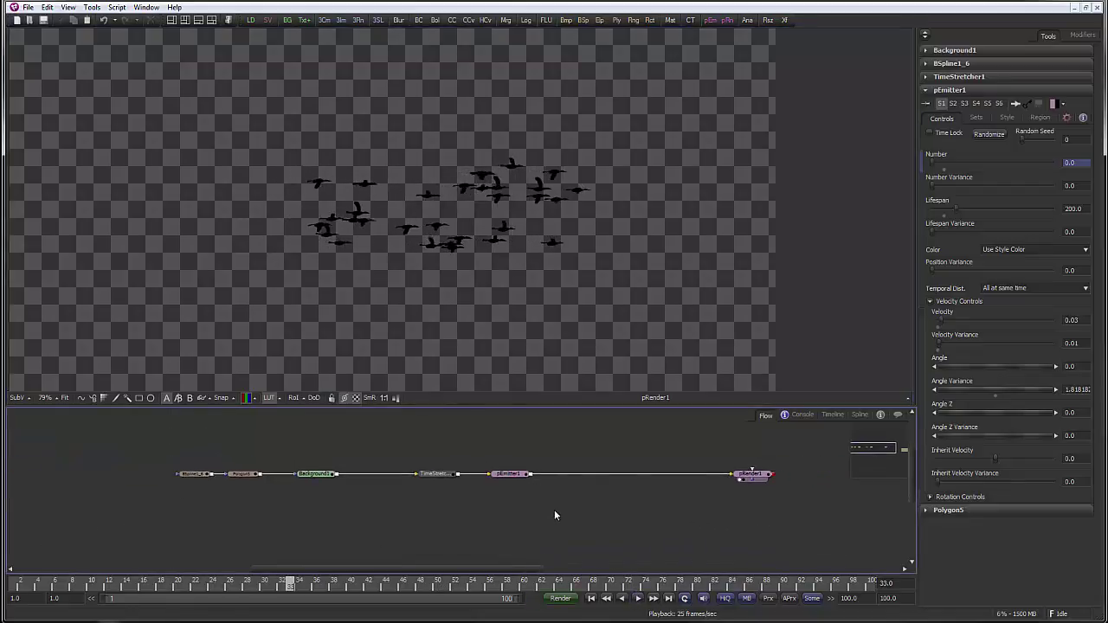
Step: Float the sunset_Part_3.comp window and open sunset_Part_1.comp from the sunset folder
click(1087, 8)
drag(716, 110, 666, 67)
click(14, 8)
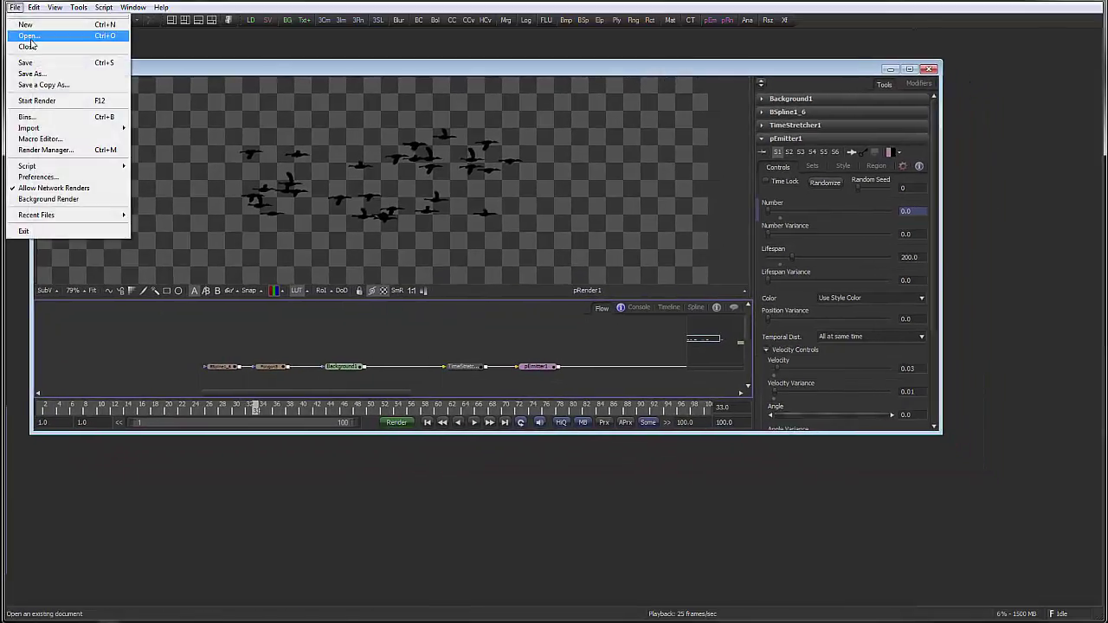
click(38, 40)
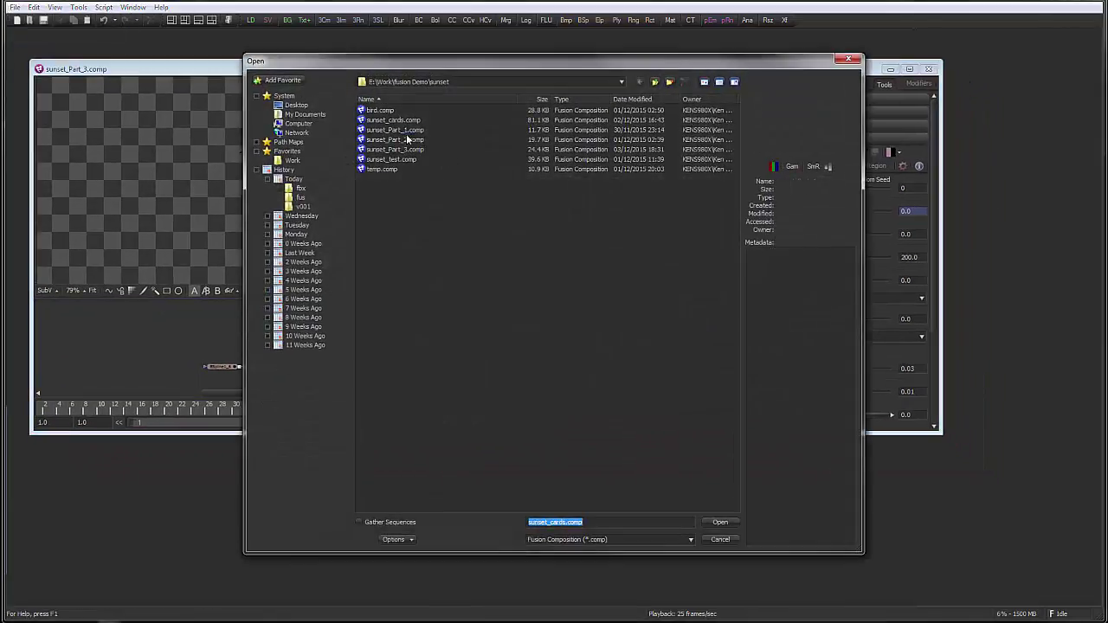
click(406, 131)
click(721, 523)
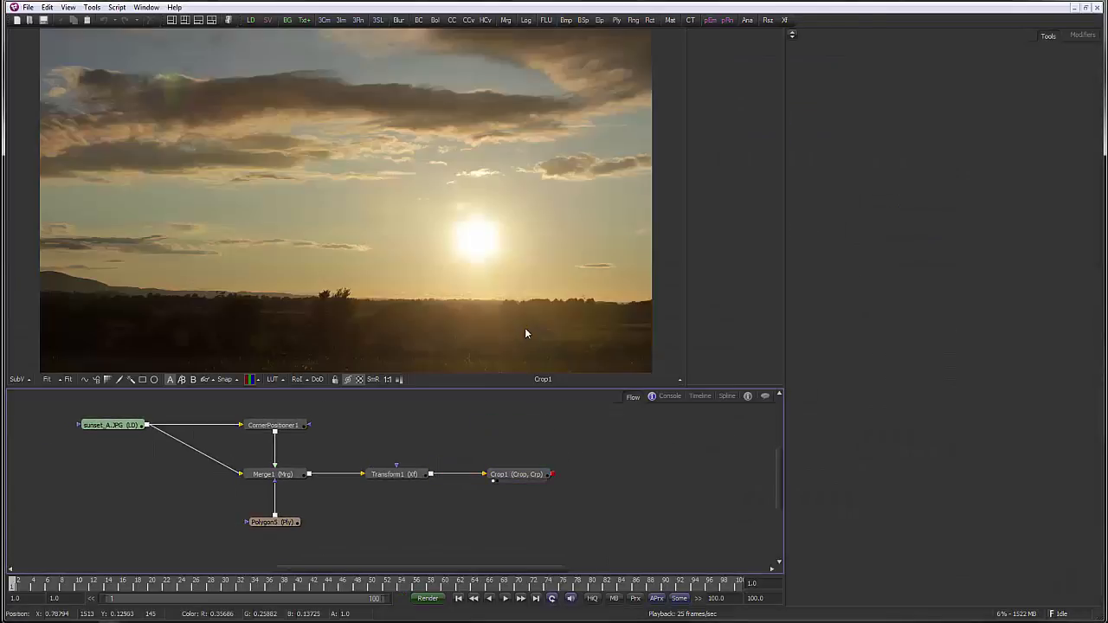
Step: Play back the sunset composition and stop partway through
click(505, 600)
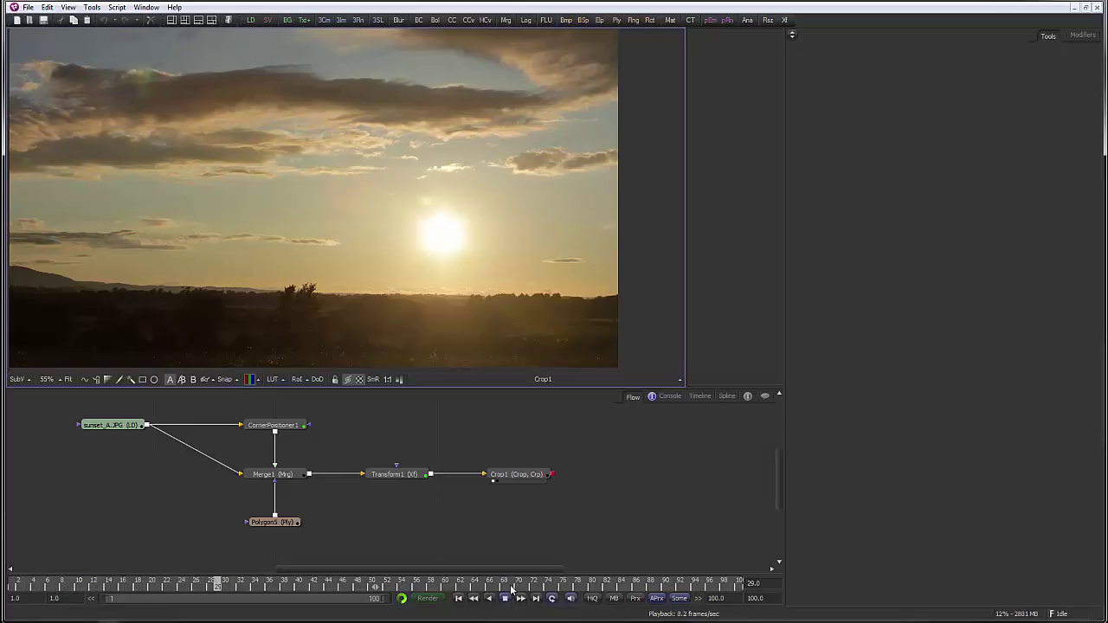
click(506, 600)
scroll(563, 520, down, 1)
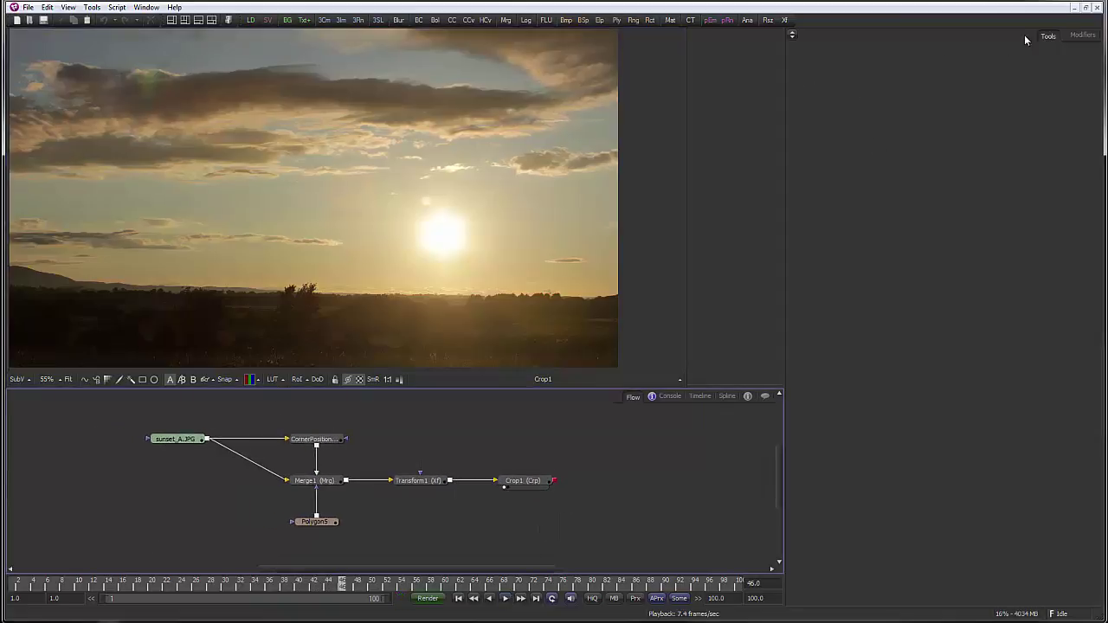
Step: Create a new blank composition and arrange its floating window with the two open sunset compositions
click(1091, 8)
drag(721, 72, 739, 126)
click(740, 69)
drag(740, 69, 802, 65)
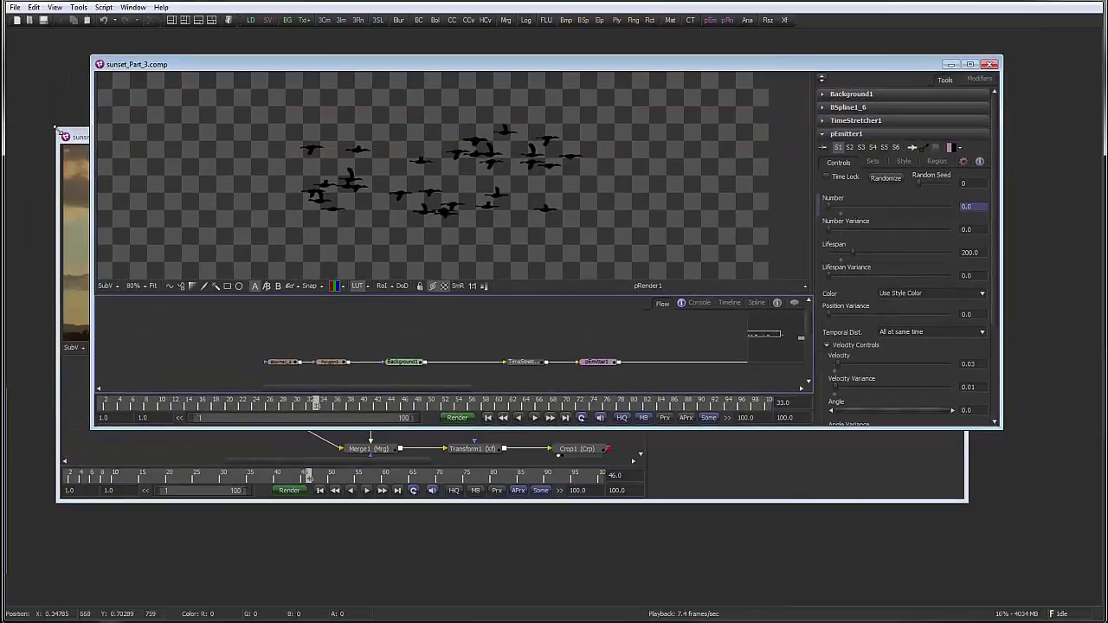
click(17, 22)
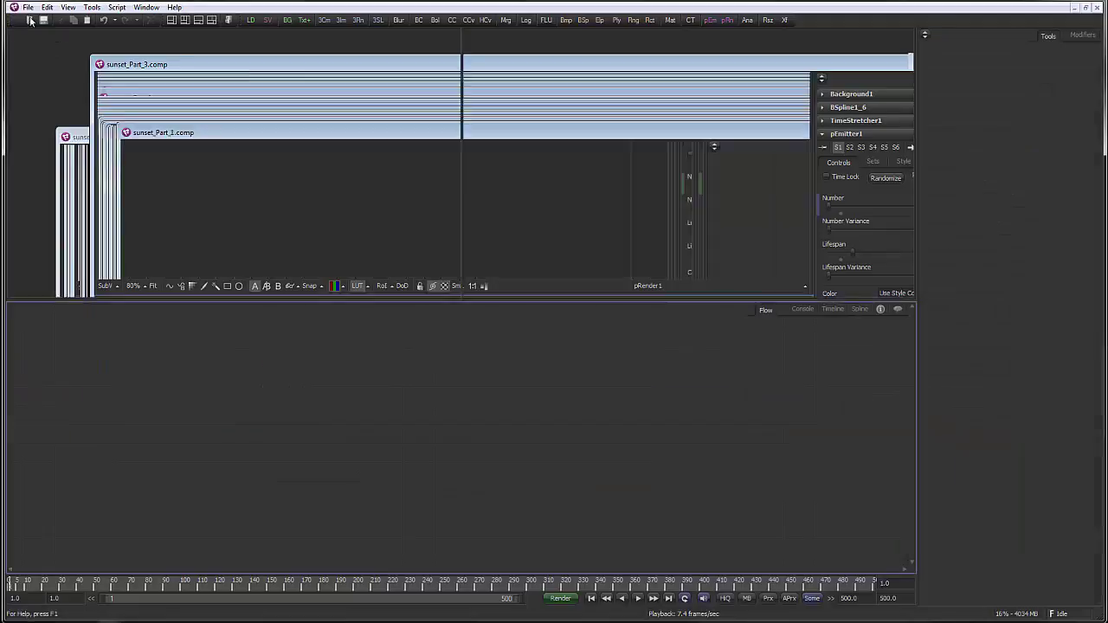
click(1086, 10)
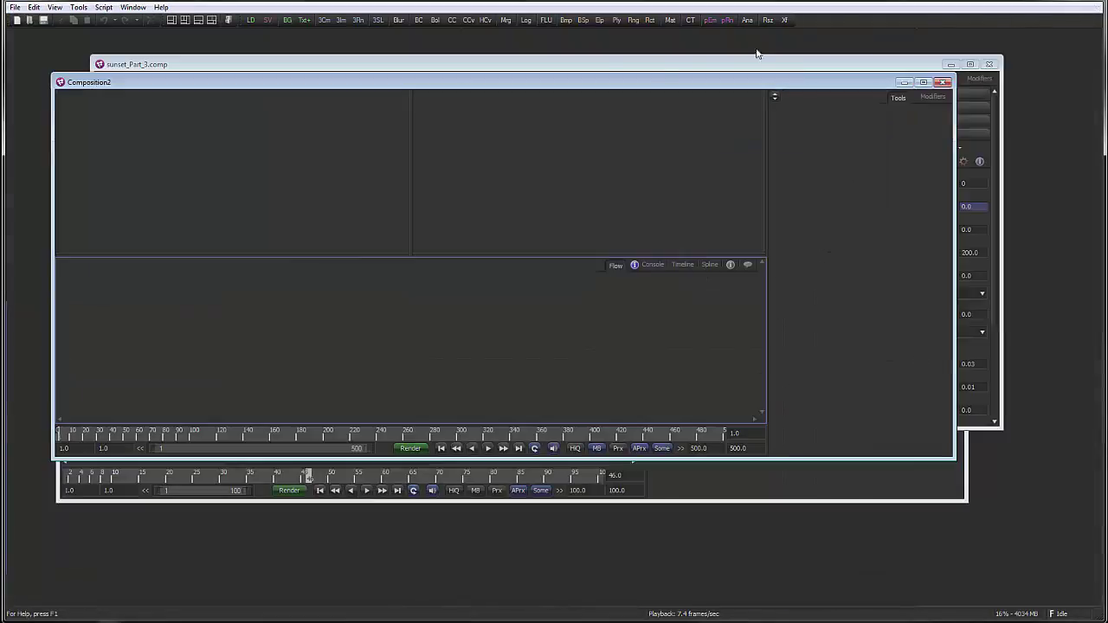
drag(605, 81, 644, 122)
Step: Copy the whole bird particle node chain, from BSpline to pRender1, from sunset_Part_3.comp into Composition2
click(659, 62)
drag(612, 66, 634, 60)
scroll(585, 314, down, 3)
drag(586, 321, 483, 322)
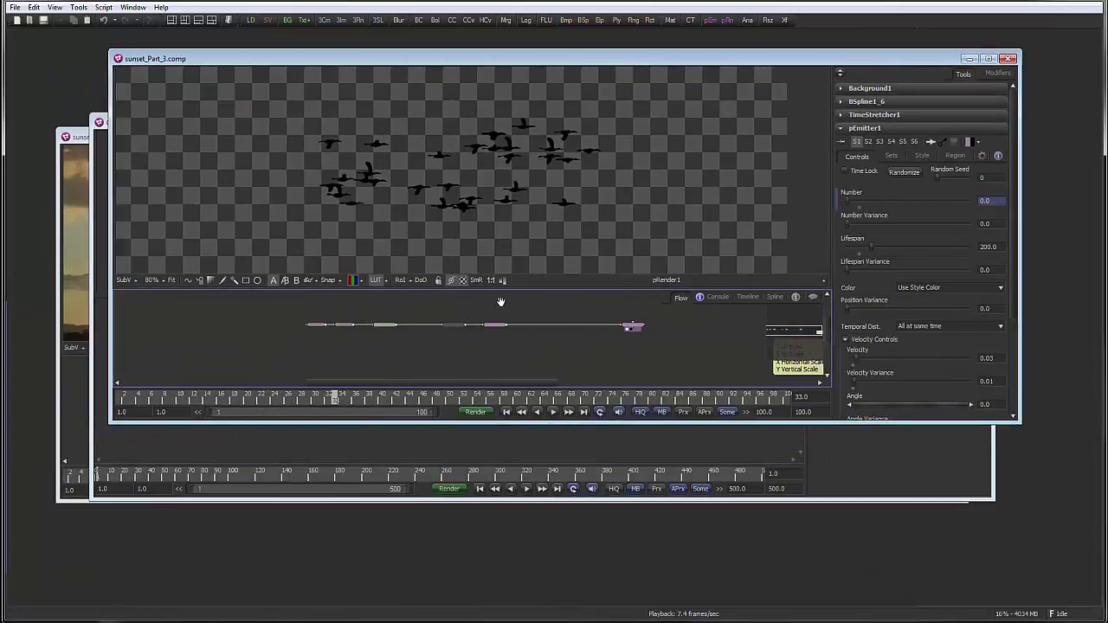
scroll(499, 301, down, 2)
drag(316, 303, 620, 355)
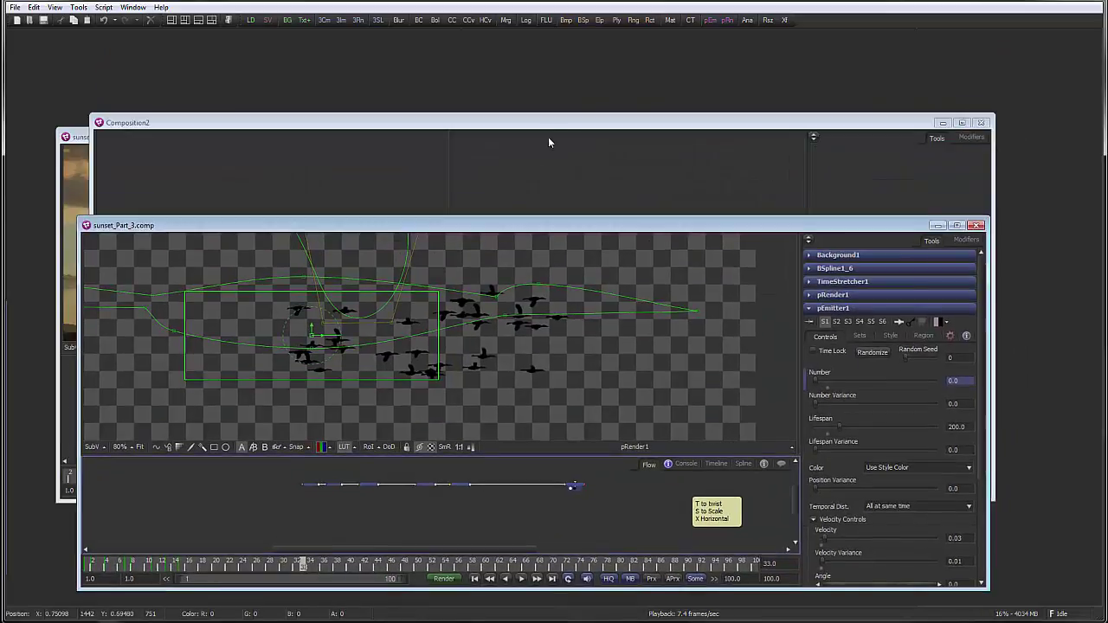
click(548, 137)
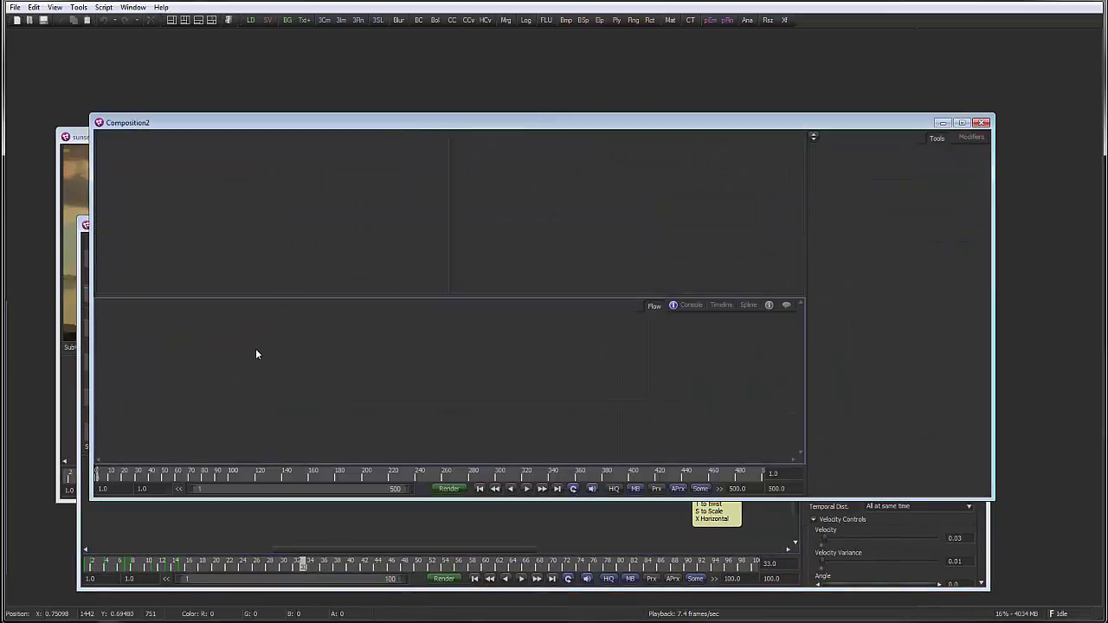
key(ctrl+v)
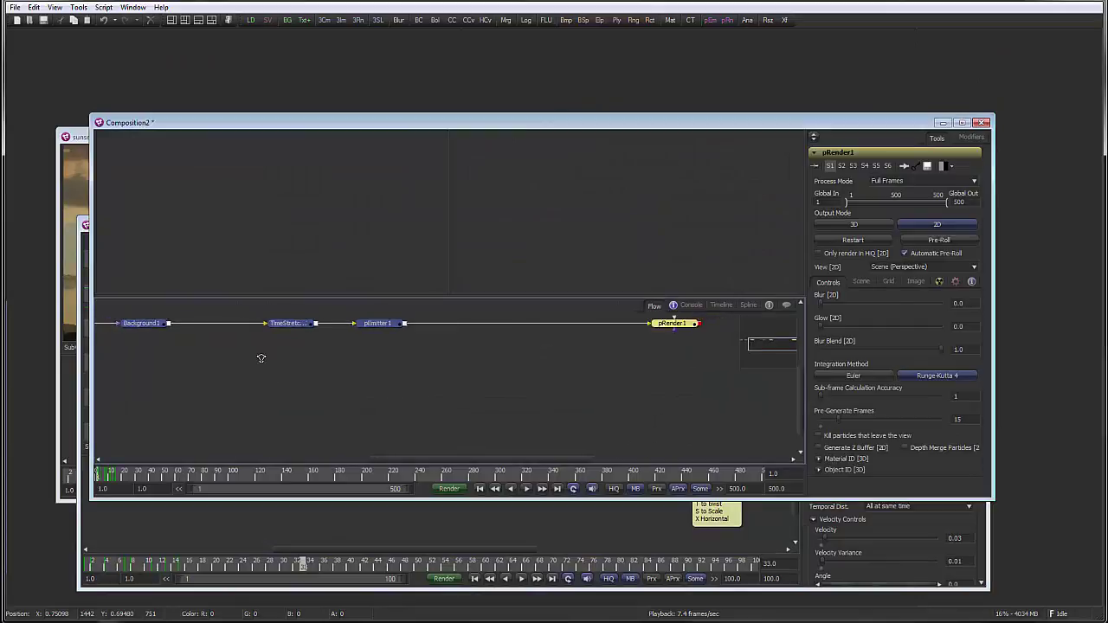
Step: Copy all sunset nodes, from the sunset_A.JPG loader to Crop1, from sunset_Part_1.comp into Composition2
click(76, 138)
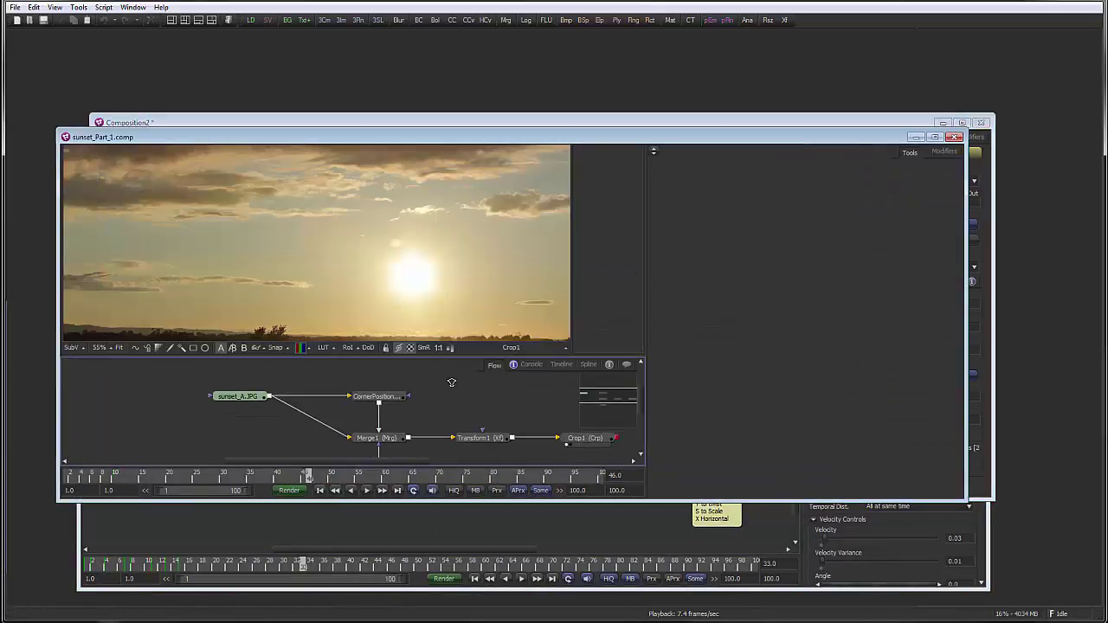
drag(461, 440, 208, 359)
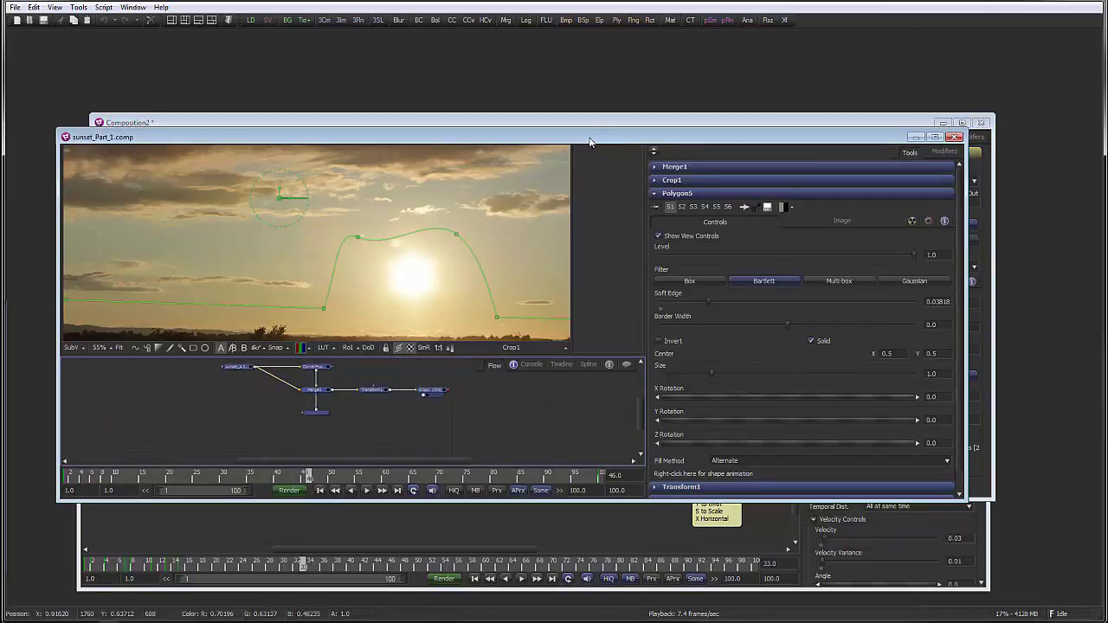
drag(590, 142, 591, 181)
drag(621, 119, 612, 96)
drag(288, 334, 347, 332)
mouse_move(287, 361)
mouse_down()
mouse_move(368, 364)
mouse_move(279, 368)
mouse_up()
scroll(322, 362, down, 1)
click(280, 369)
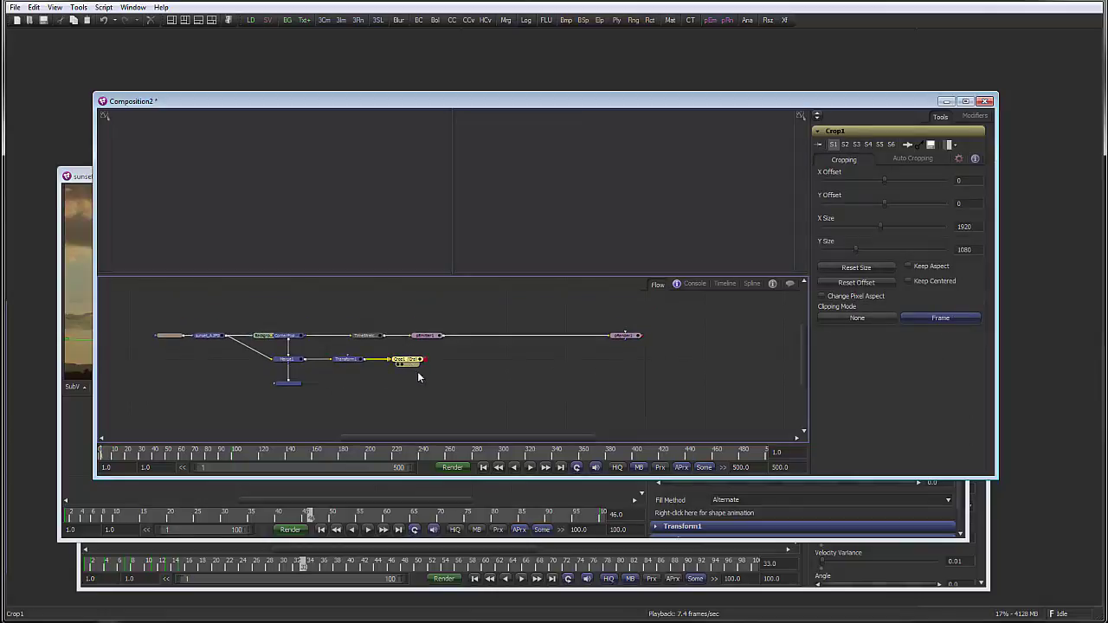
Step: Place the pasted sunset nodes below the bird chain and show pRender1 in the viewer
drag(406, 359, 392, 202)
click(335, 370)
drag(420, 309, 342, 299)
drag(540, 327, 421, 168)
drag(434, 379, 459, 394)
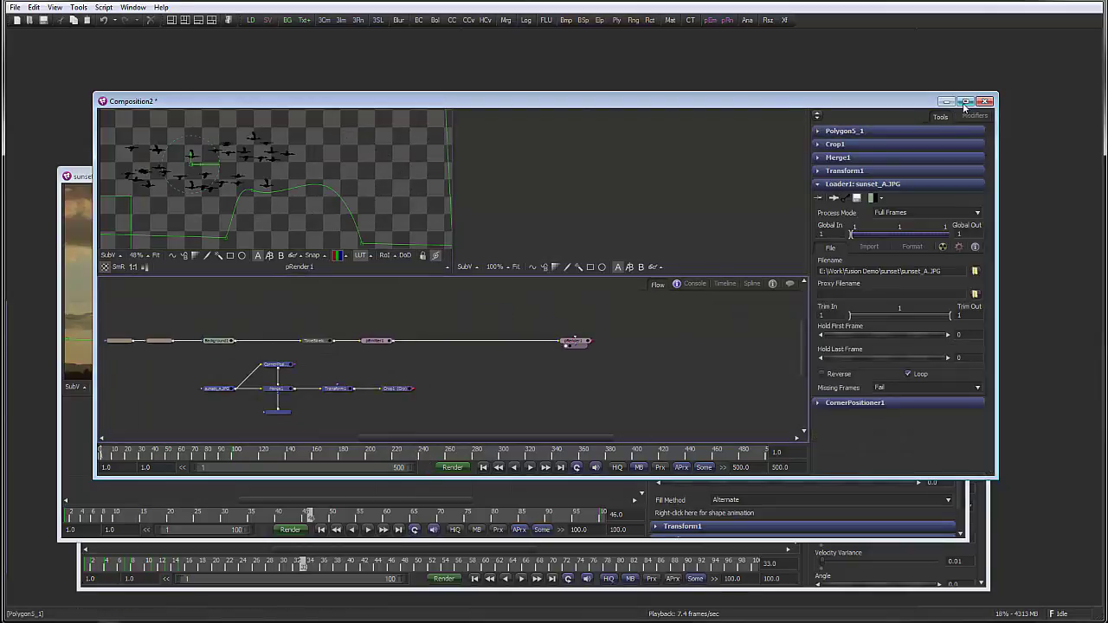
Step: Maximize Composition2, widen the pRender1 view to fill the display area, and move pRender1 next to pEmitter1
click(965, 102)
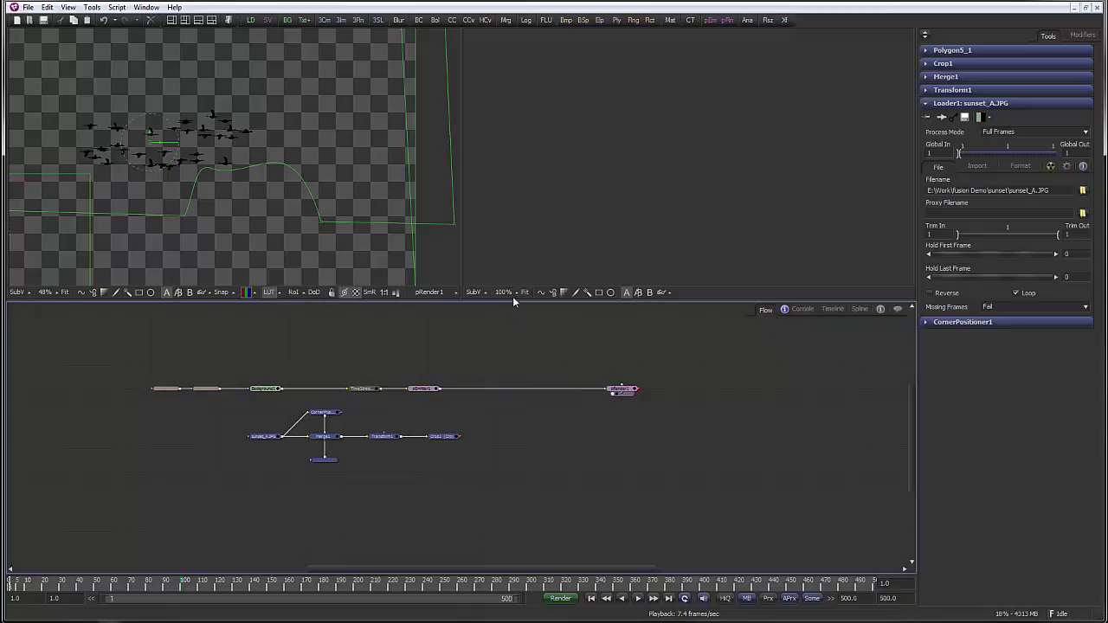
drag(460, 216, 905, 189)
scroll(544, 340, up, 4)
drag(721, 387, 495, 383)
click(580, 363)
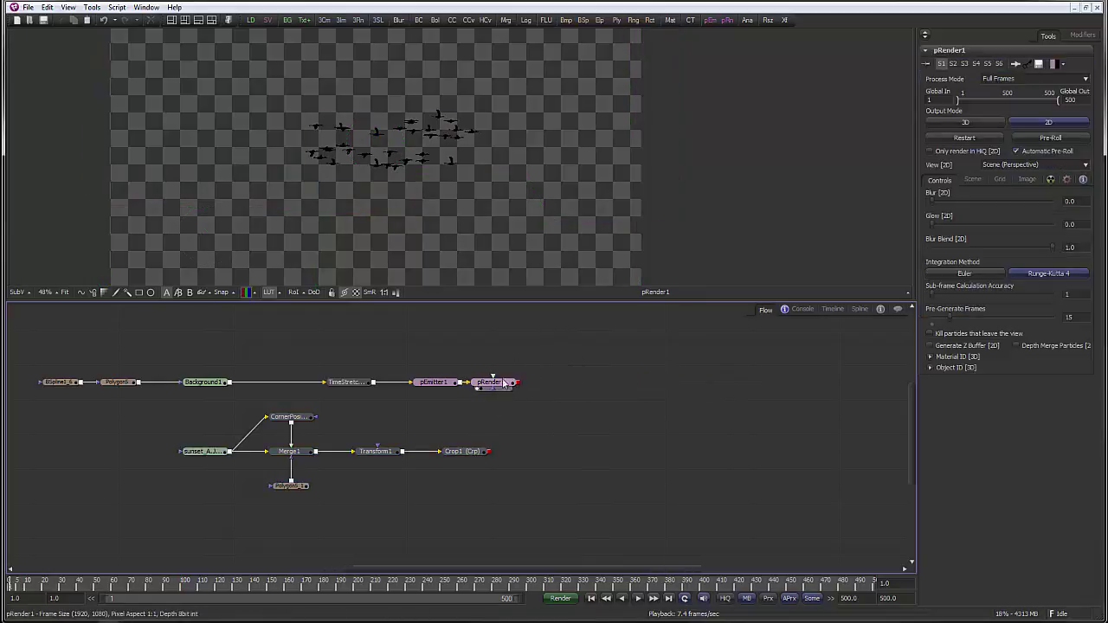
Step: Show Crop1 in the viewer, merge pRender1 over it, and view the new merge
drag(467, 454, 603, 181)
key(1)
click(533, 373)
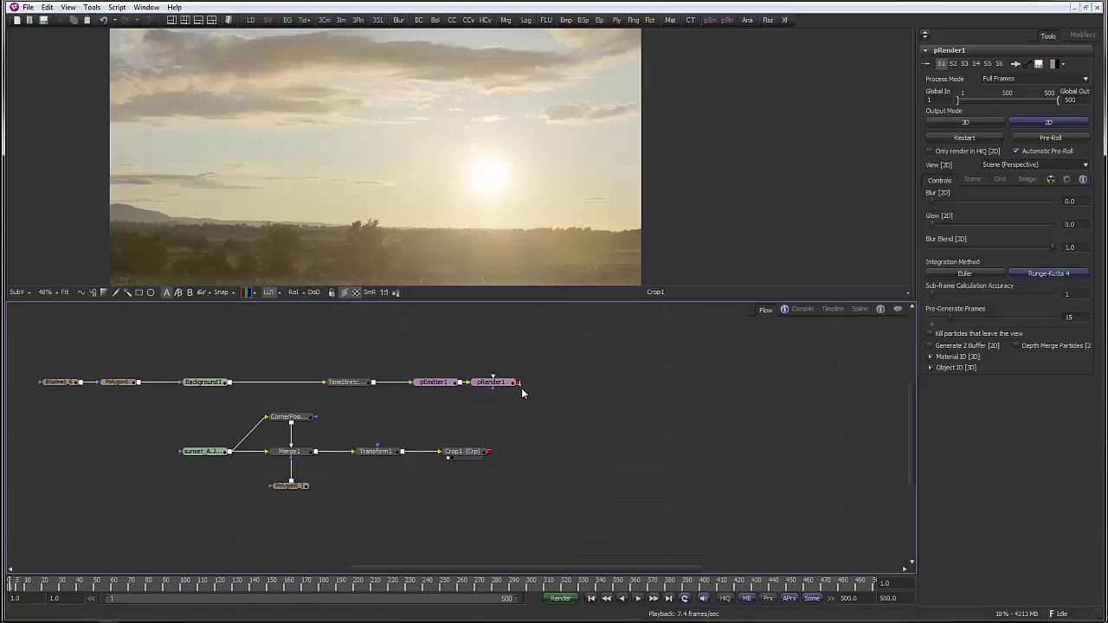
drag(574, 392, 622, 190)
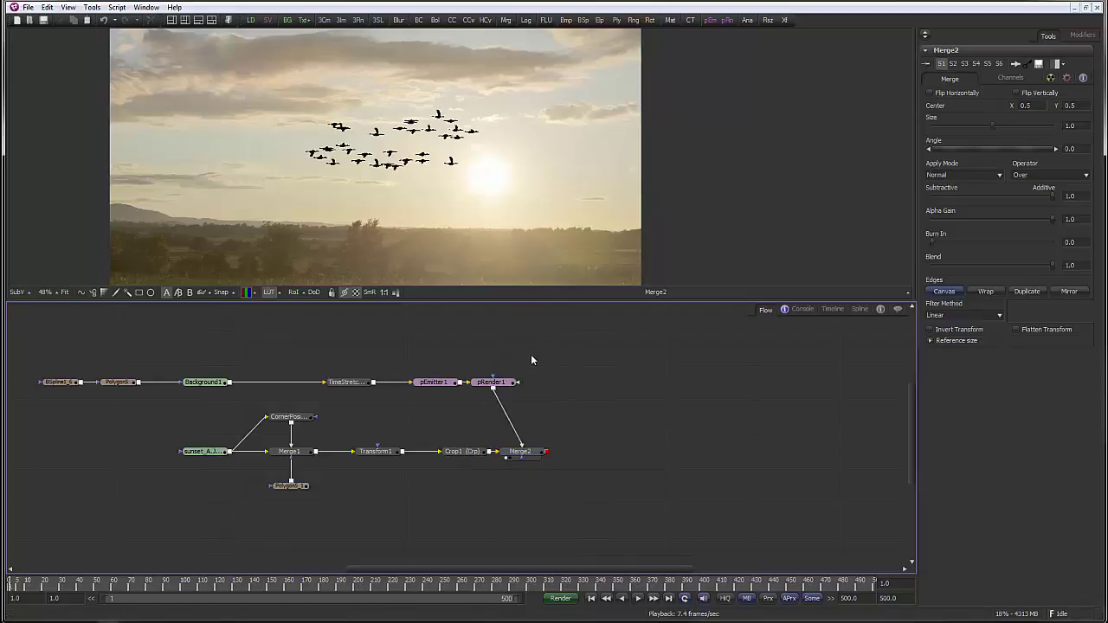
Step: Align pRender1 directly above Merge2 and space the bird source nodes farther from pEmitter1
drag(492, 382, 522, 382)
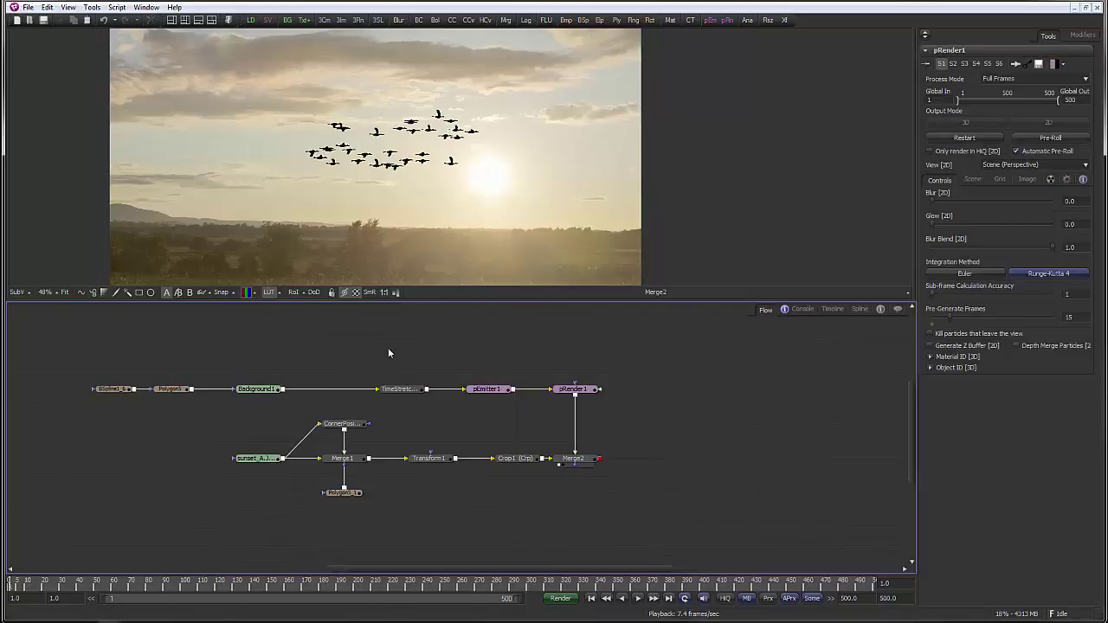
click(344, 389)
drag(85, 358, 391, 372)
click(426, 374)
Step: Set Background1's colour to a dark brown sampled from the landscape in the sunset image
click(277, 393)
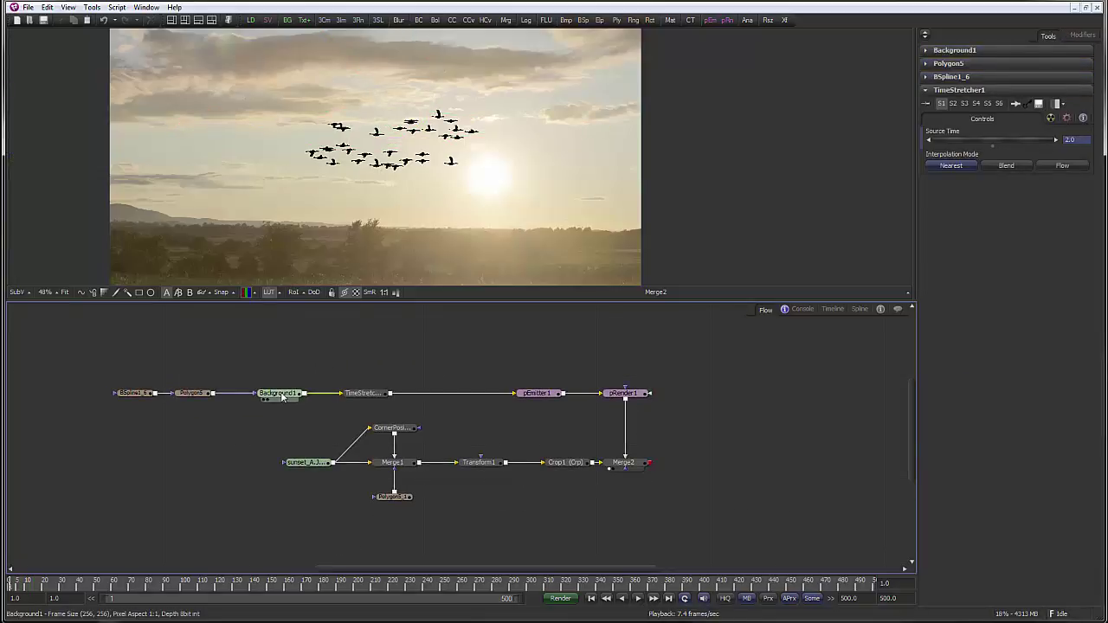
drag(942, 166, 575, 236)
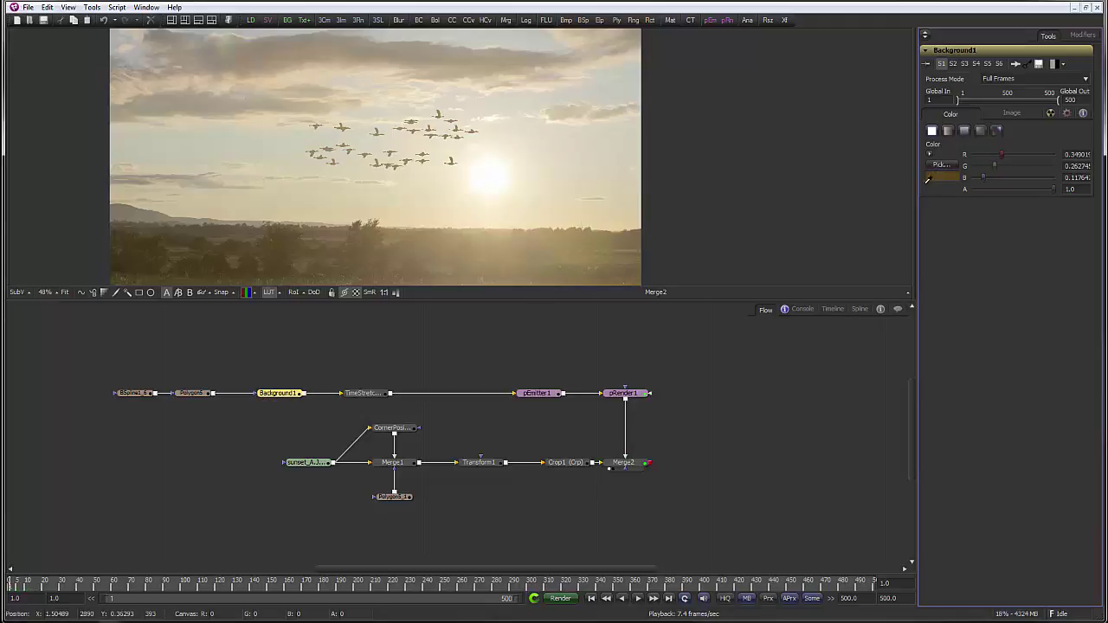
drag(665, 226, 339, 228)
click(479, 365)
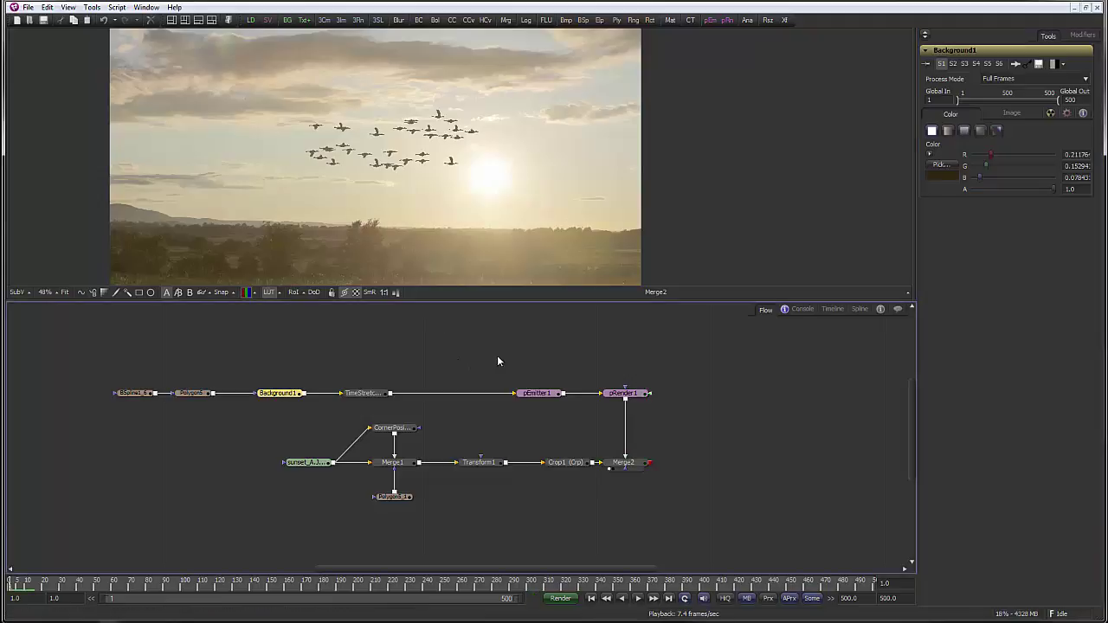
Step: Move pEmitter1 closer to TimeStretcher1 and reduce its particle style Size to 0.16
click(548, 399)
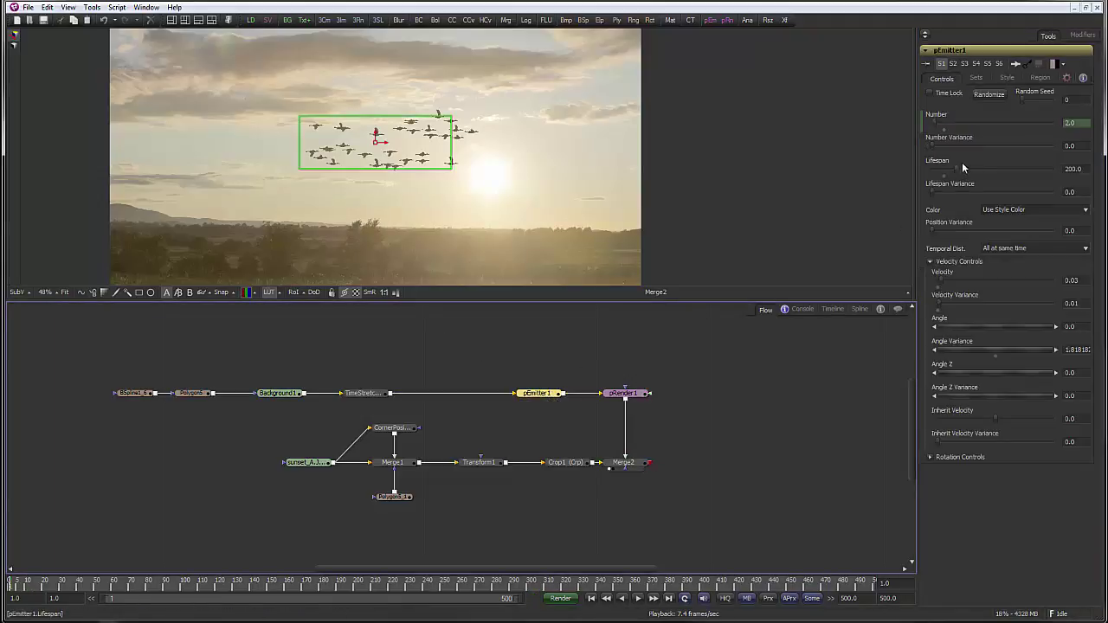
drag(526, 396, 496, 395)
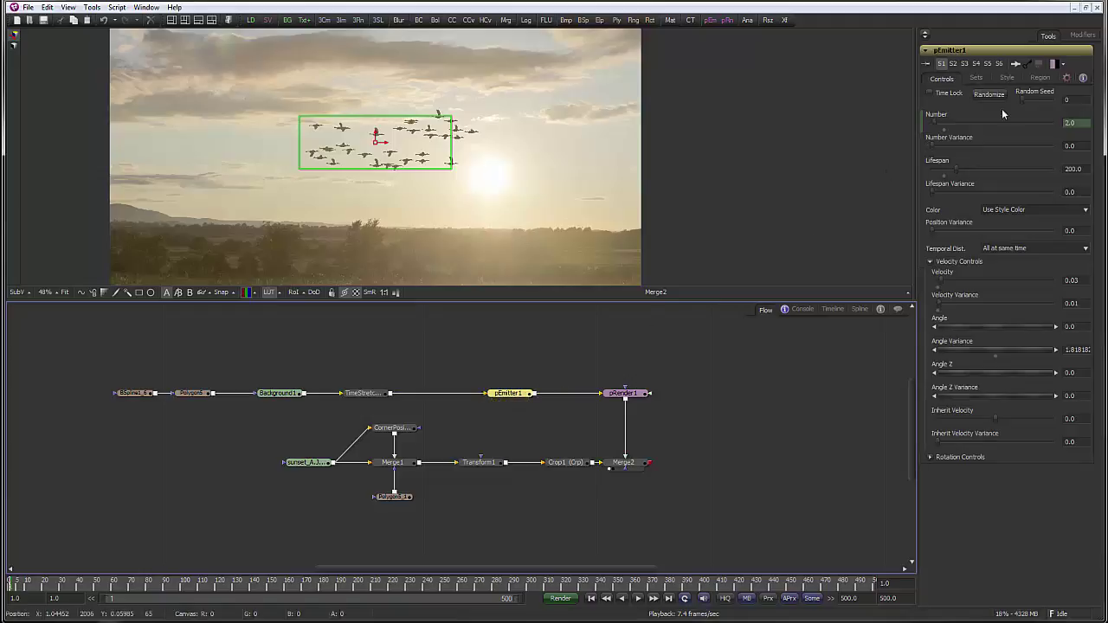
click(1005, 80)
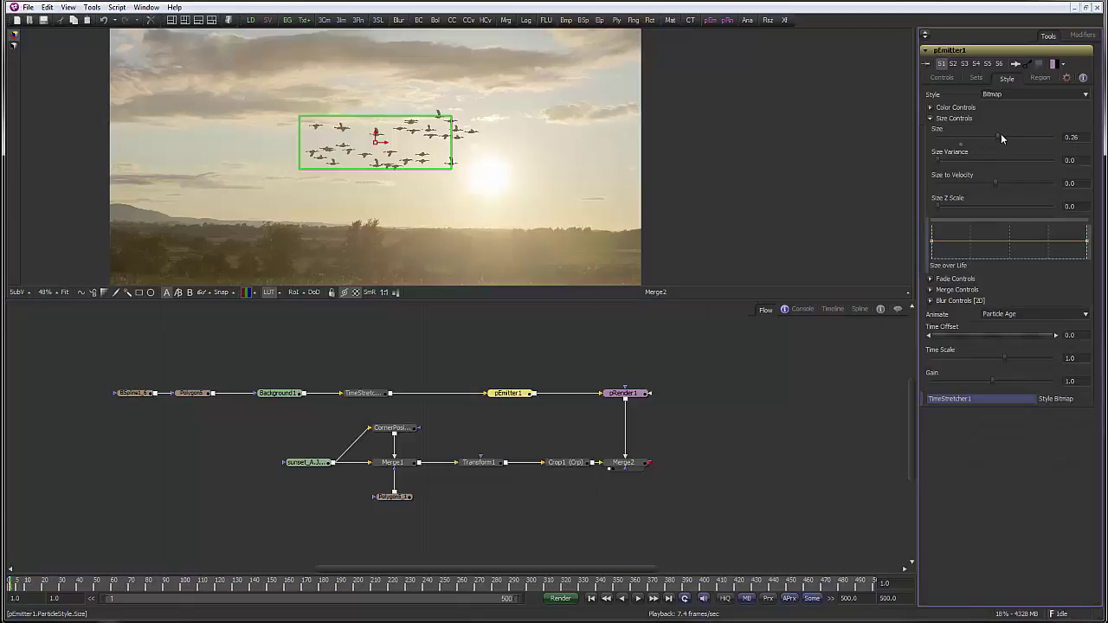
drag(997, 137, 977, 137)
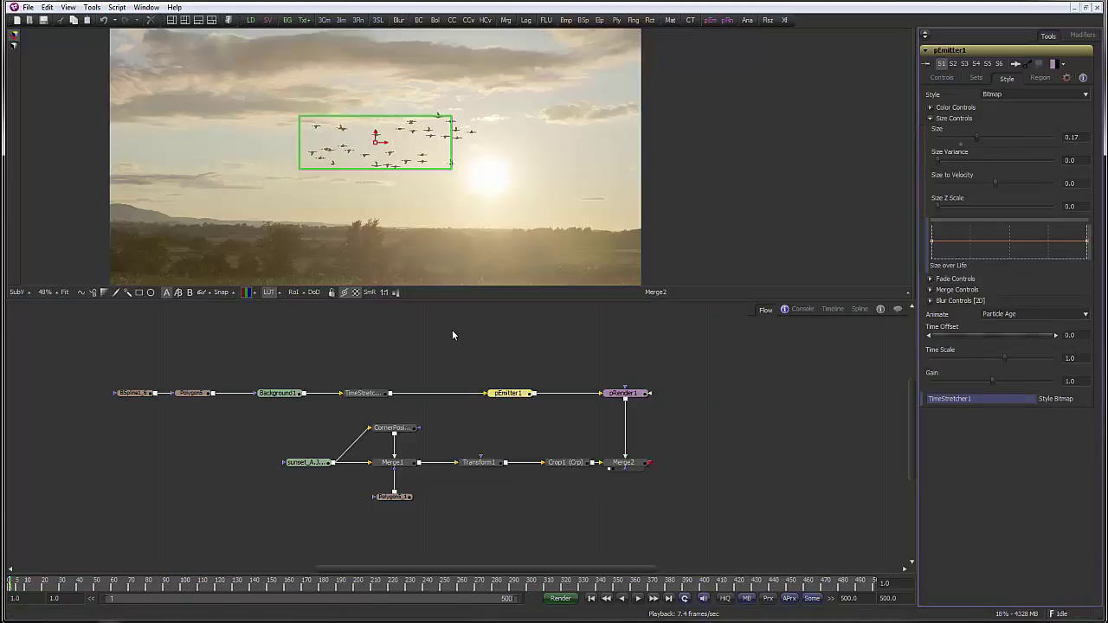
click(435, 344)
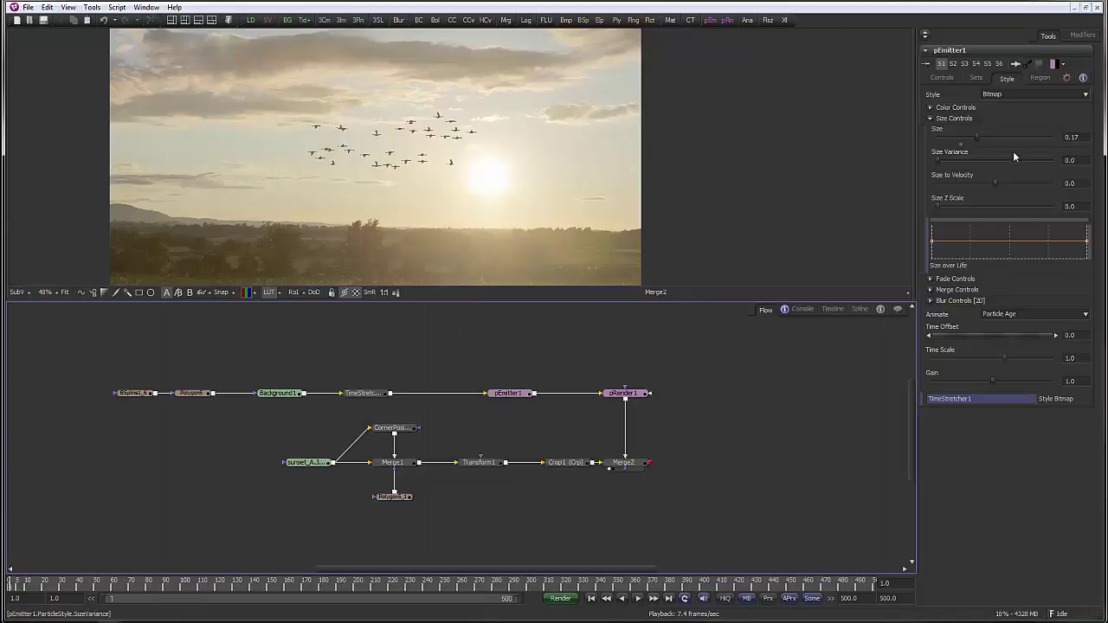
click(975, 137)
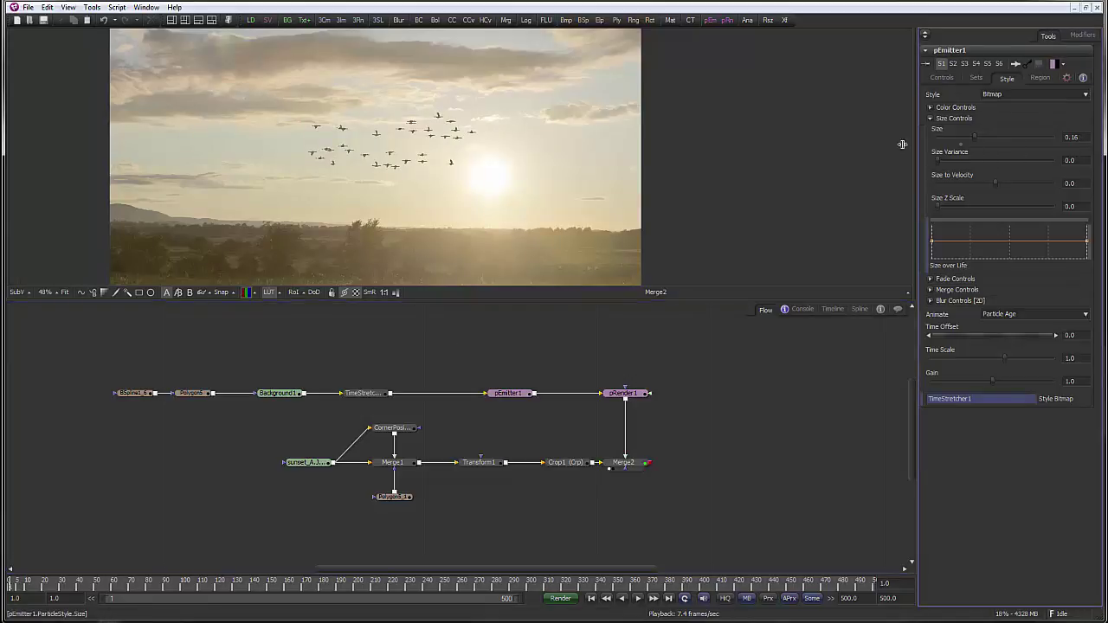
Step: Examine the resized birds against the sunset at 100% viewer zoom
click(58, 293)
click(82, 251)
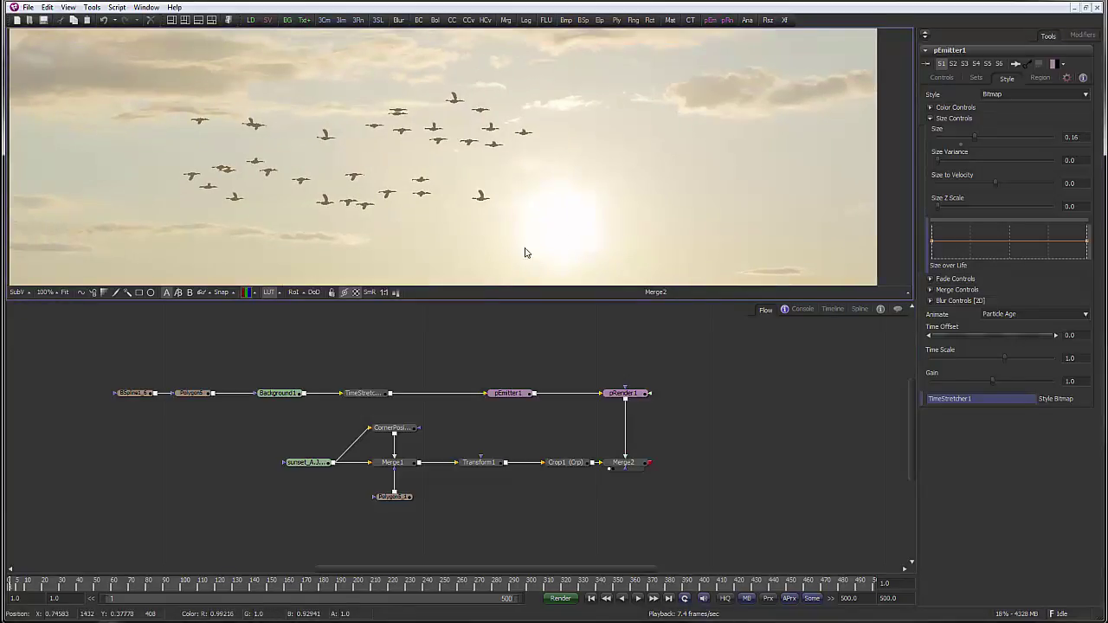
scroll(482, 347, down, 1)
drag(474, 346, 486, 341)
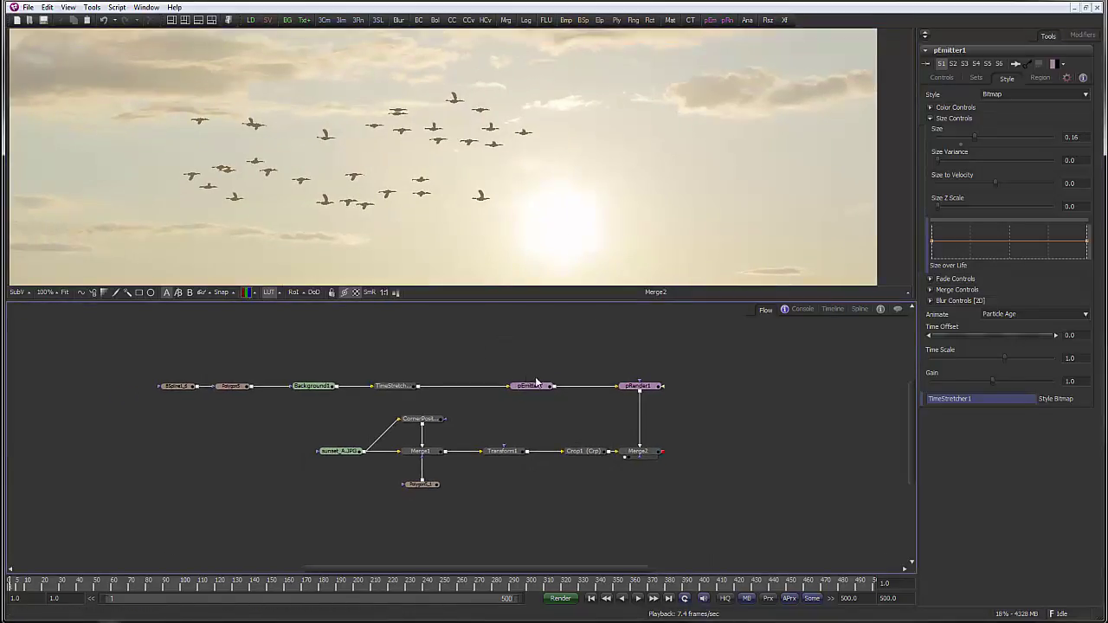
Step: Move pEmitter1 and pRender1 closer to TimeStretcher1 and insert a Blur node with the Bartlett filter between pRender1 and Merge2
drag(532, 392, 505, 393)
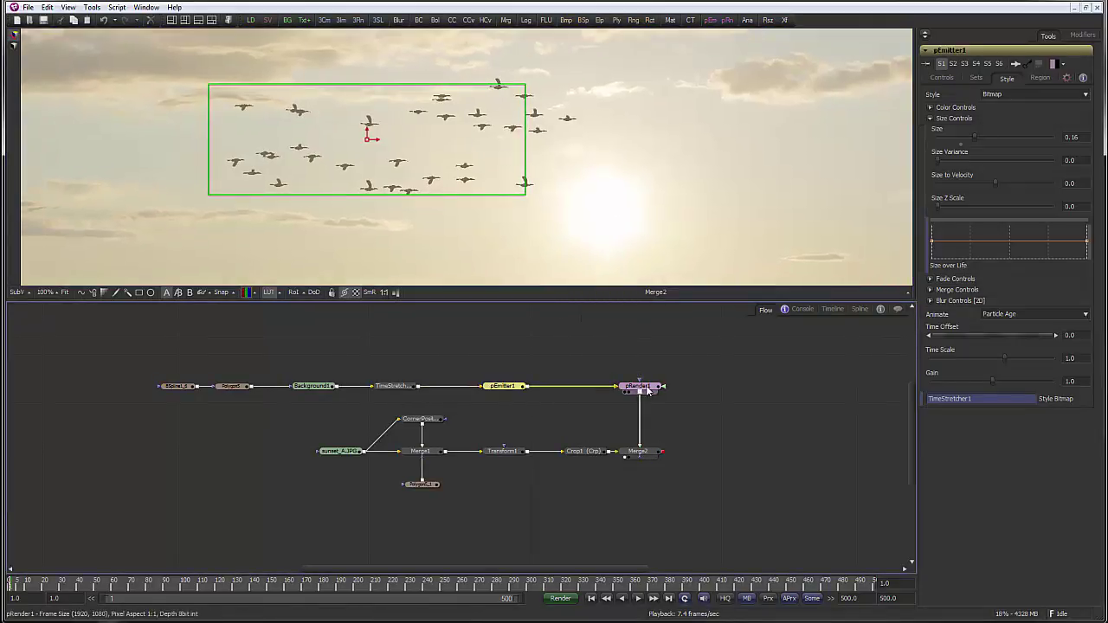
drag(639, 382, 612, 382)
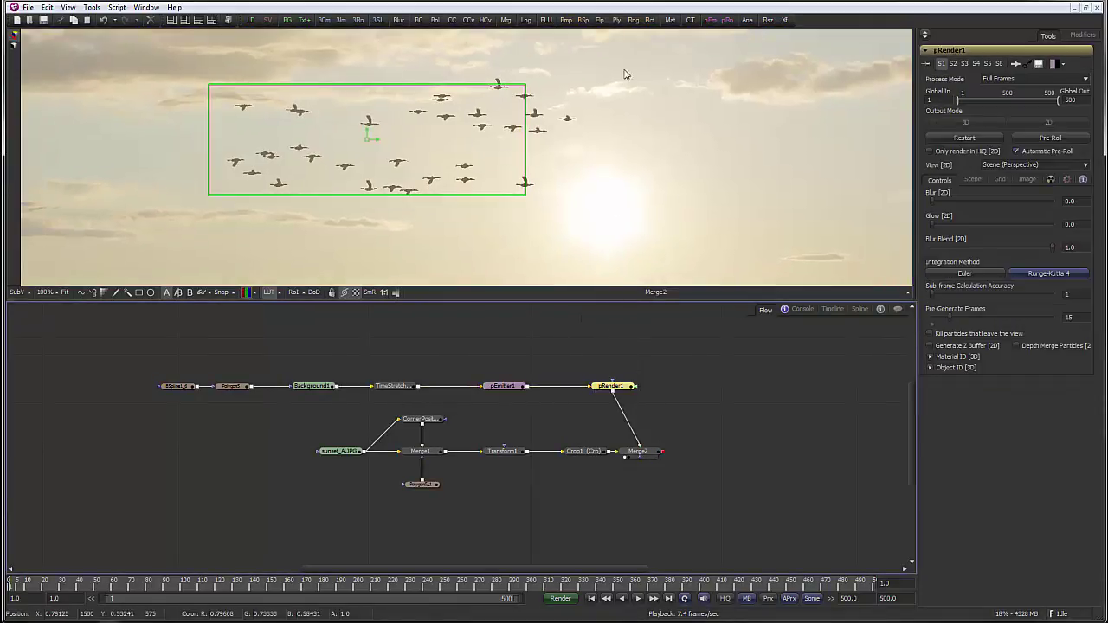
drag(405, 32, 620, 403)
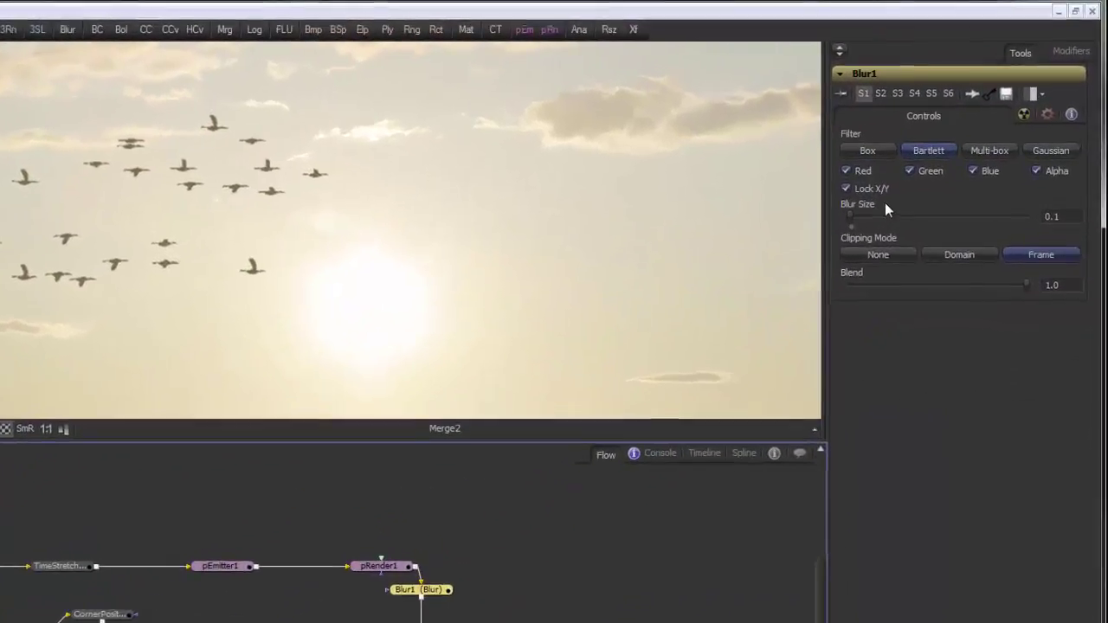
click(922, 155)
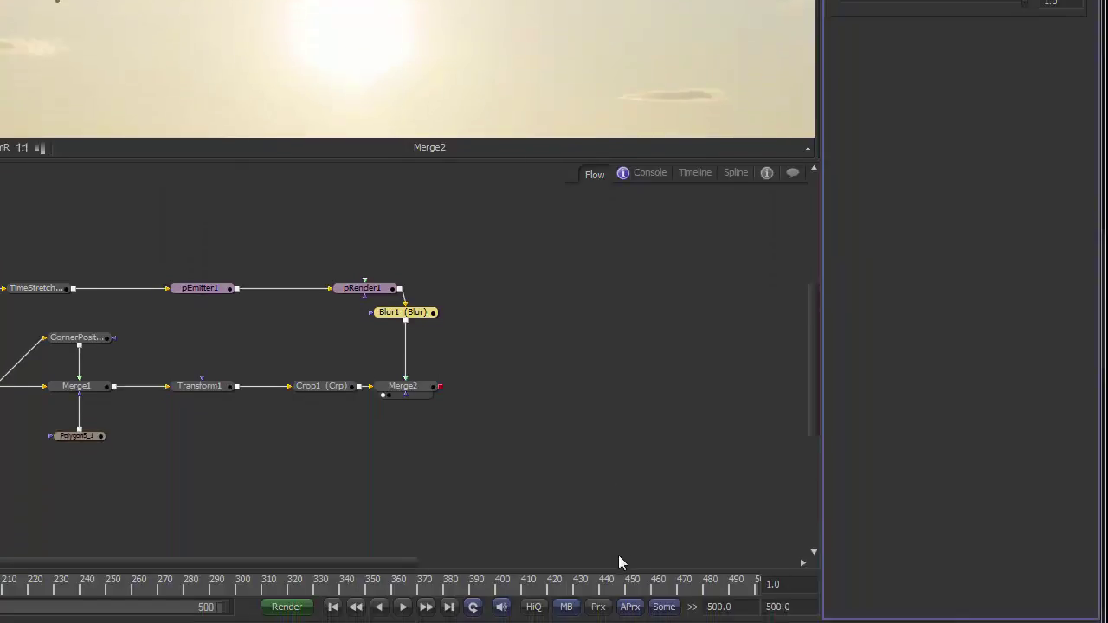
Step: Enable high-quality rendering and motion blur for playback, and set Blur1's Blur Size to 0.0
click(537, 593)
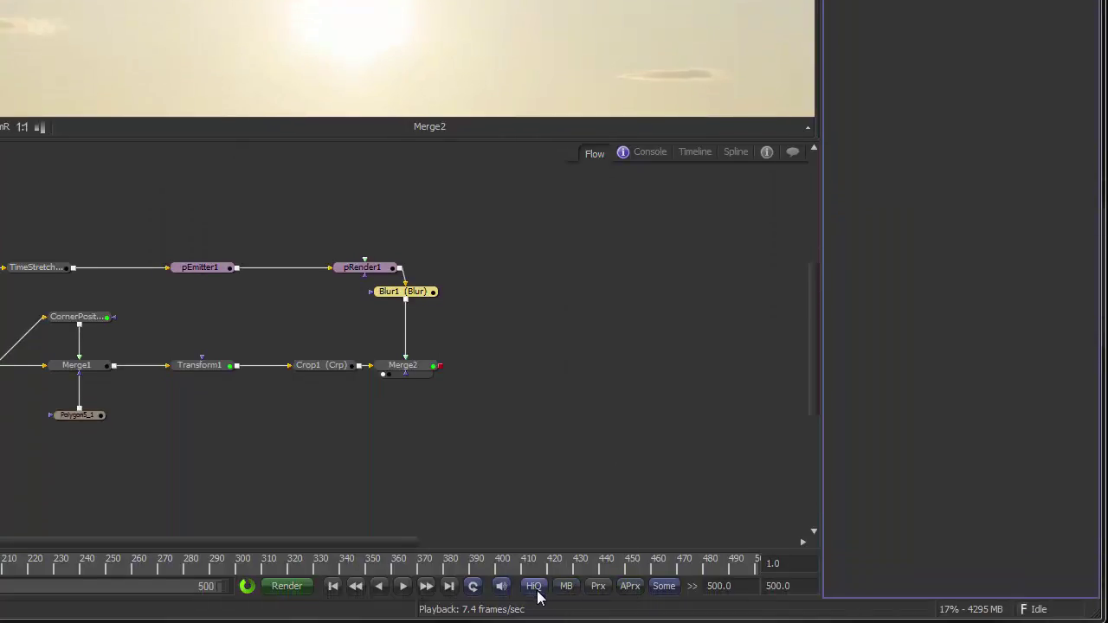
click(567, 589)
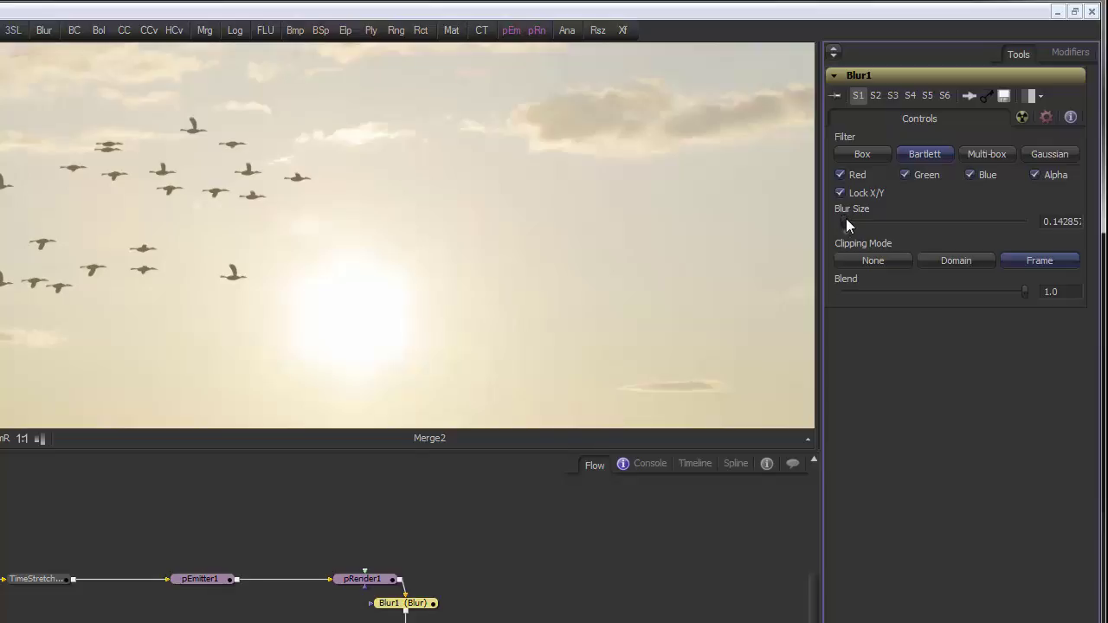
drag(849, 218, 841, 218)
drag(840, 225, 835, 224)
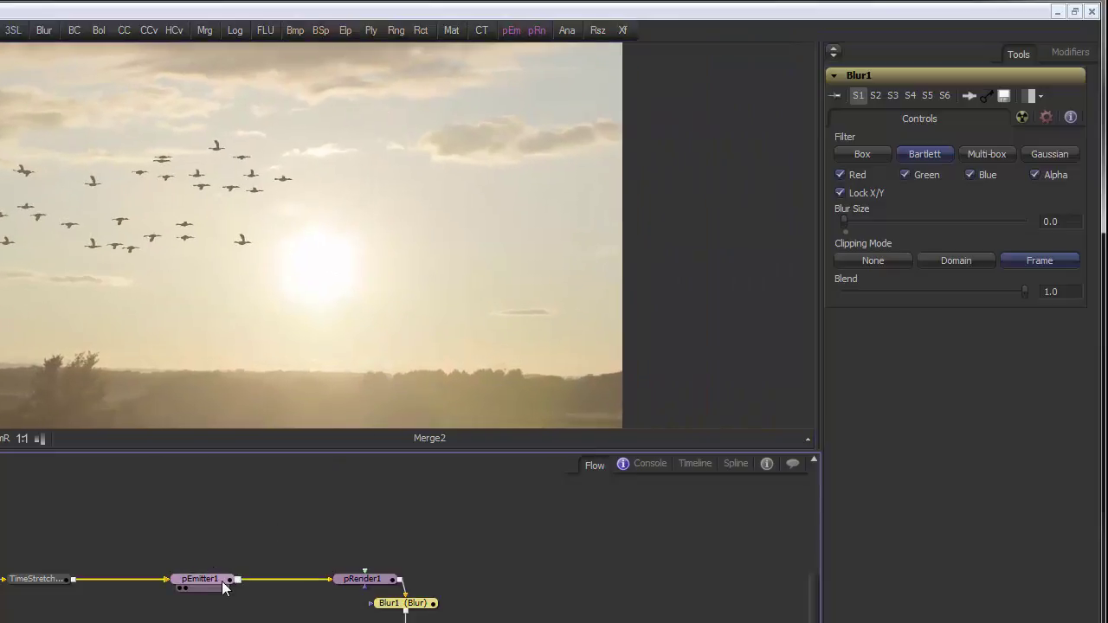
Step: Check the flock in the full-size viewer and reduce pEmitter1's particle style Size to 0.1
key(F4)
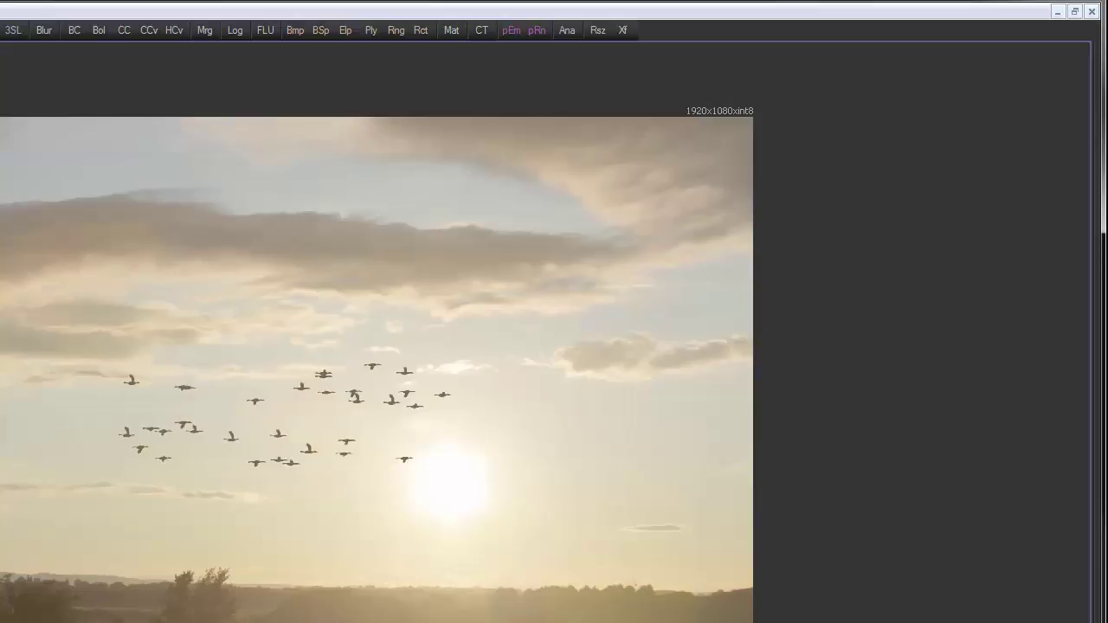
drag(490, 449, 495, 444)
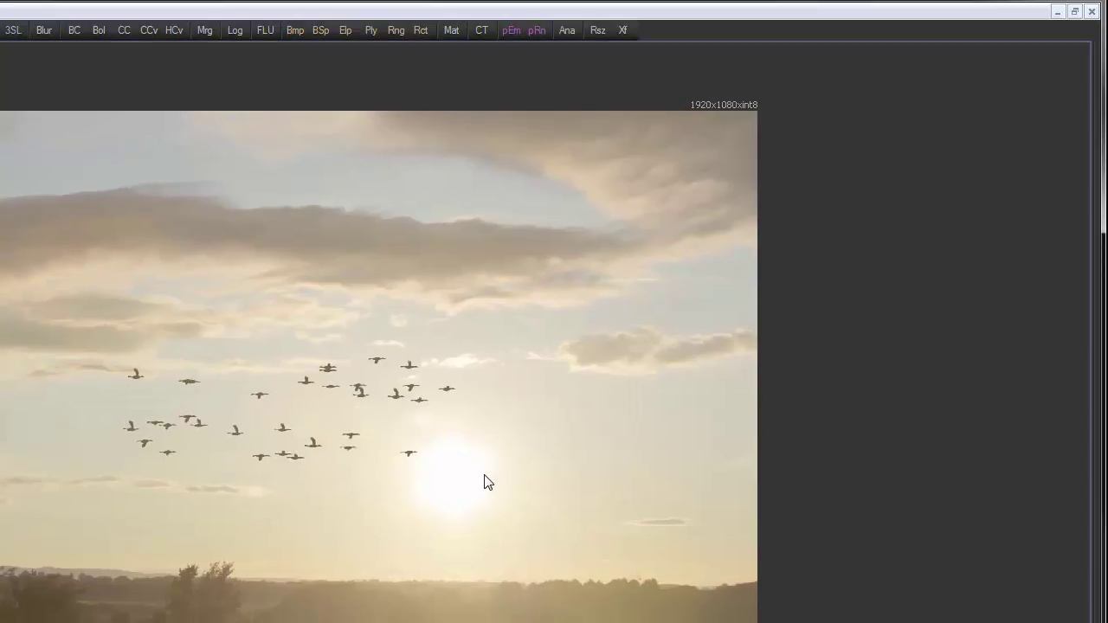
key(F4)
click(196, 579)
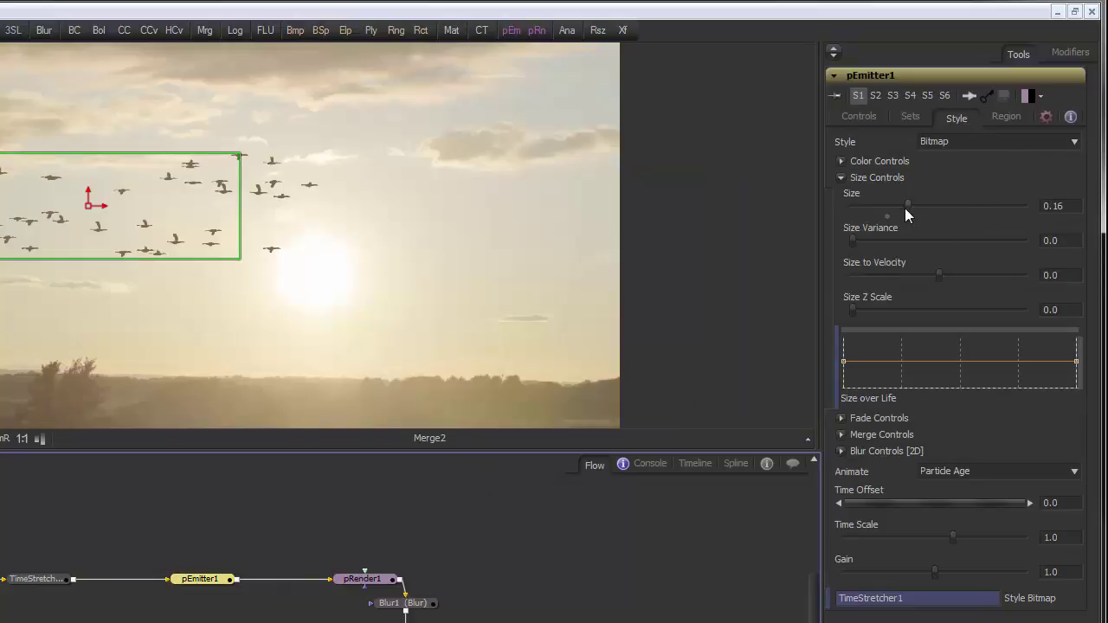
click(904, 205)
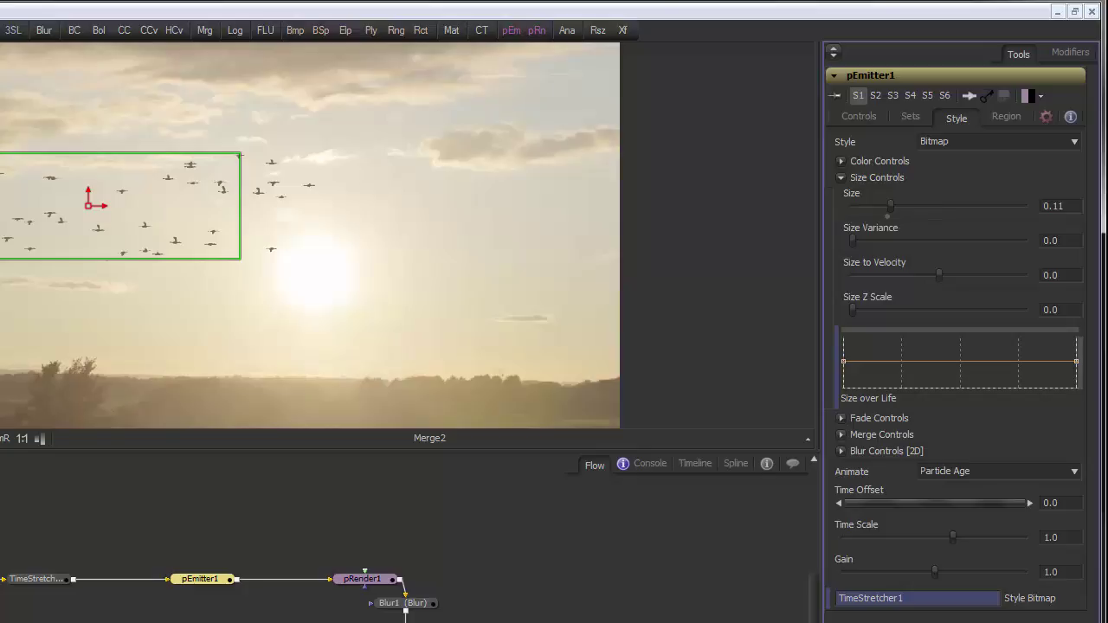
key(minus)
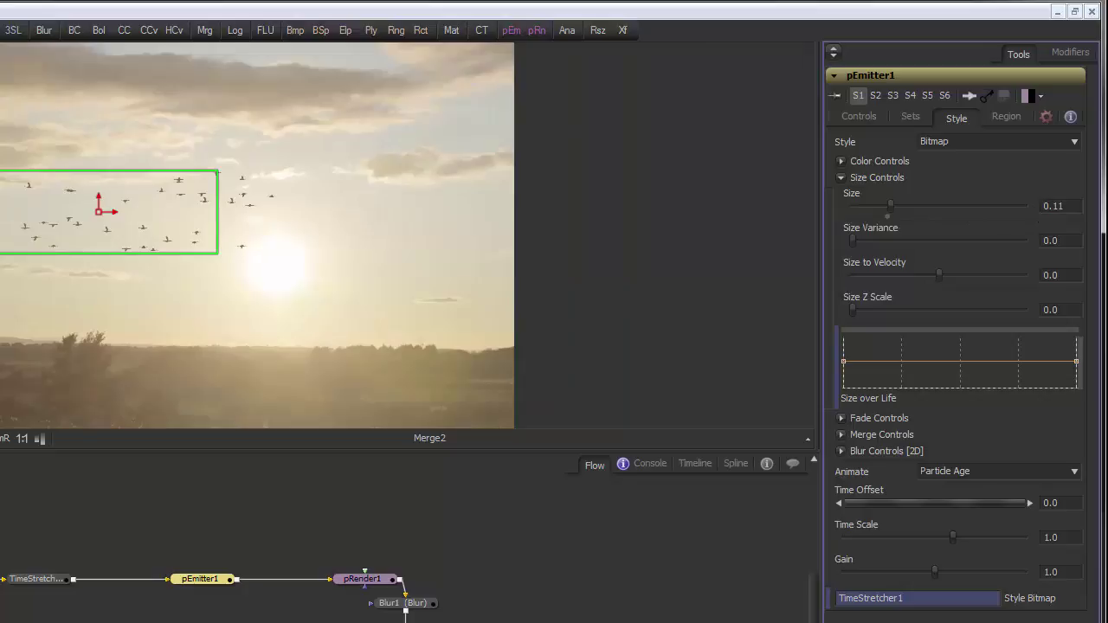
key(BackSpace)
key(Tab)
scroll(213, 318, up, 3)
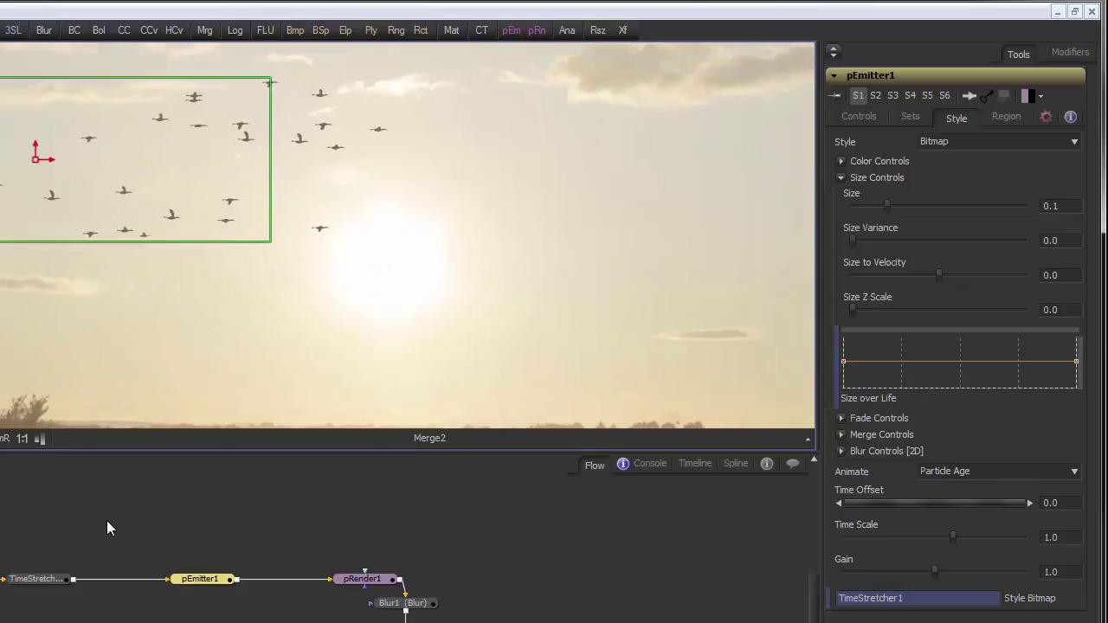
Step: Shrink pEmitter1's rectangular emission region to a Width of about 0.167 and a Height of about 0.052
click(182, 525)
scroll(240, 351, down, 3)
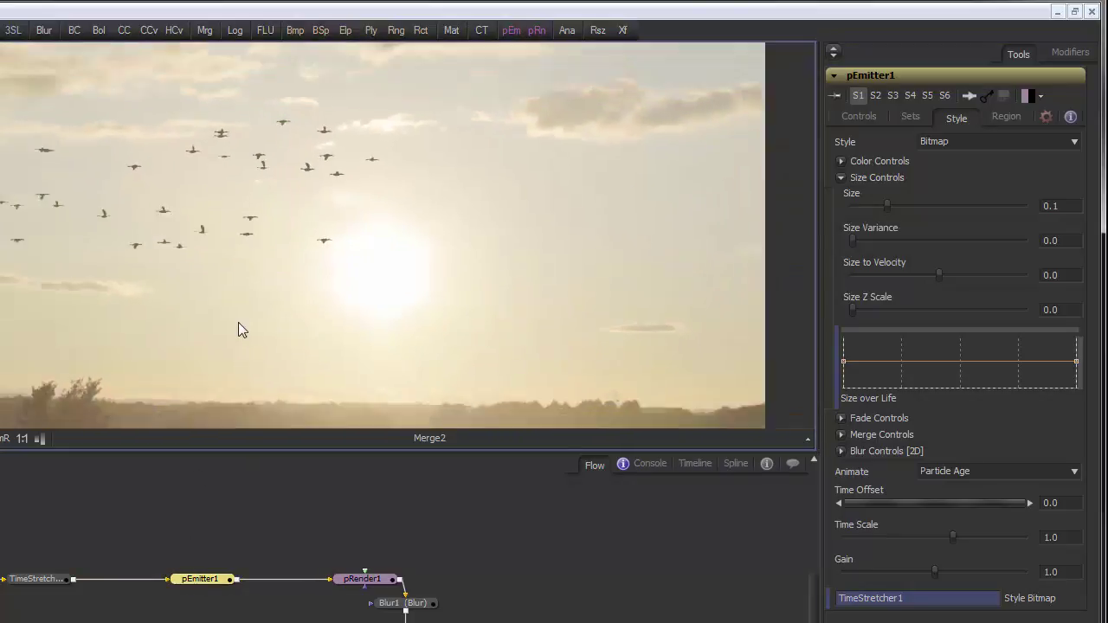
click(194, 579)
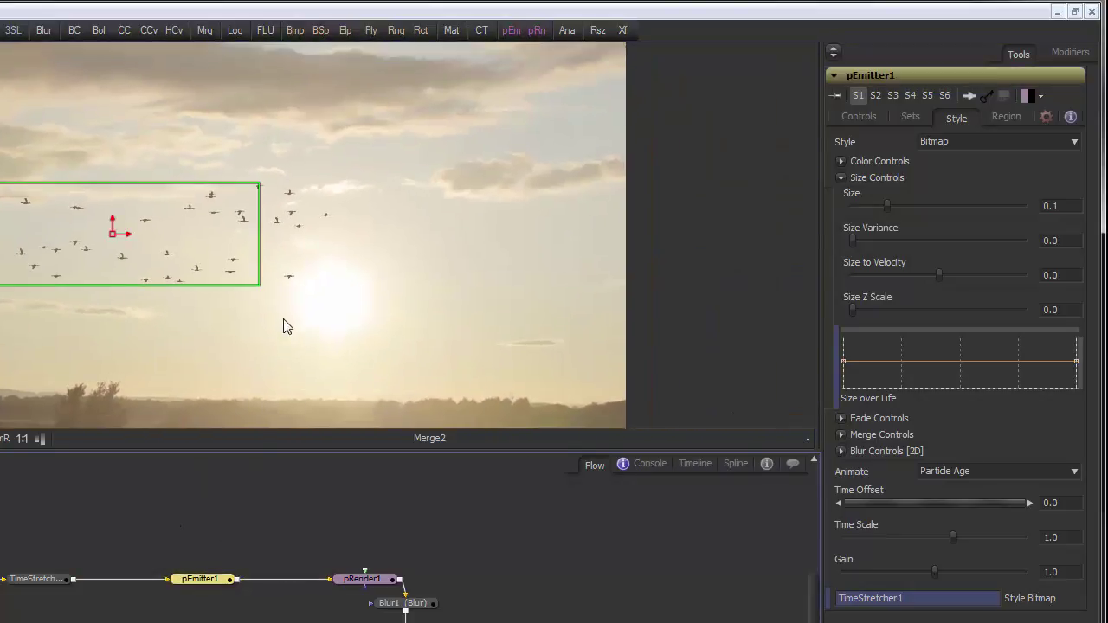
click(208, 564)
click(202, 579)
click(1007, 116)
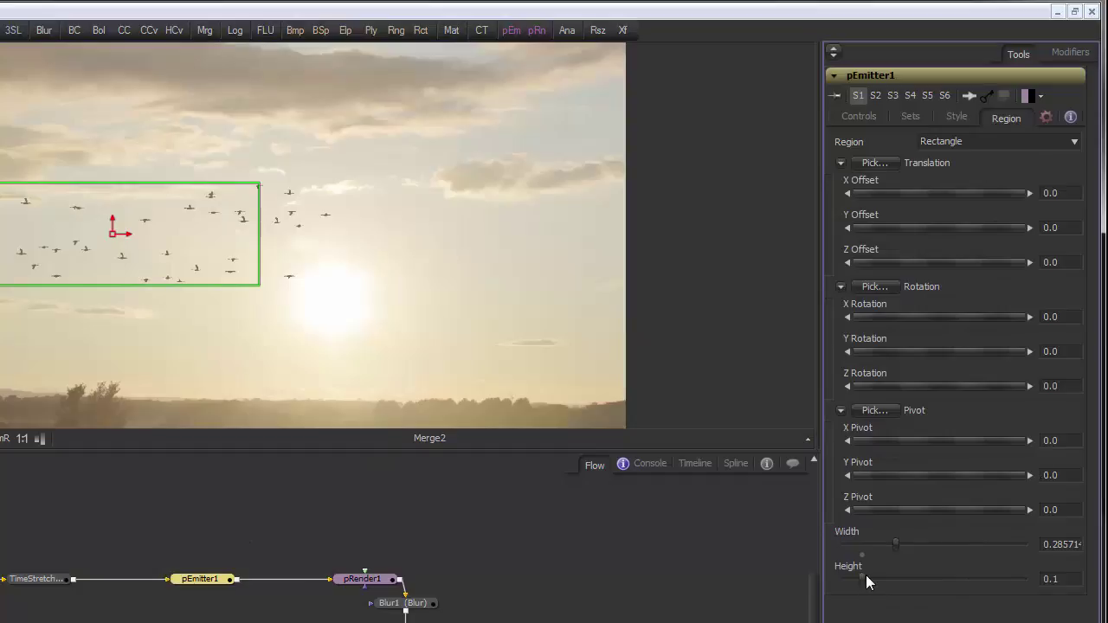
drag(892, 544, 852, 578)
drag(881, 544, 874, 544)
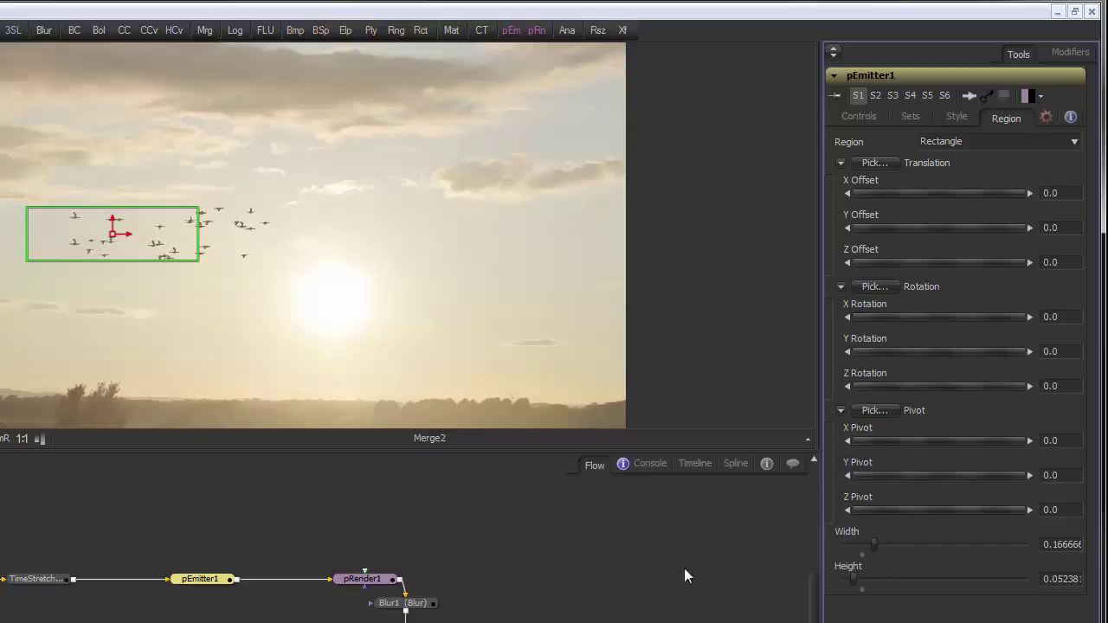
Step: Play back the tighter flock and examine it against the sunset in the full-size viewer
click(537, 618)
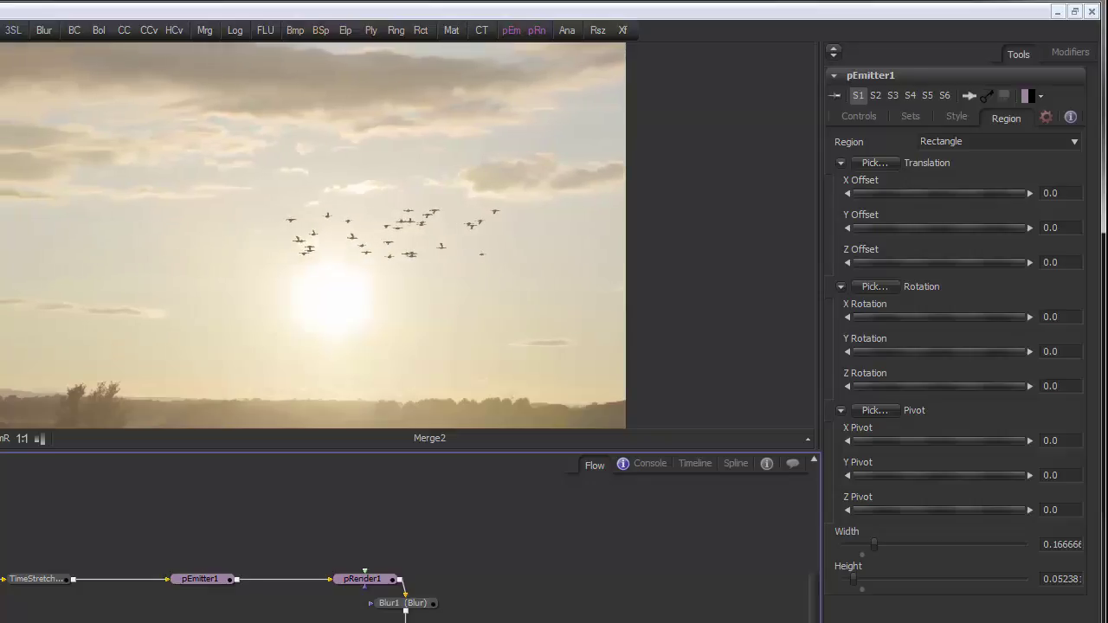
click(498, 304)
key(F4)
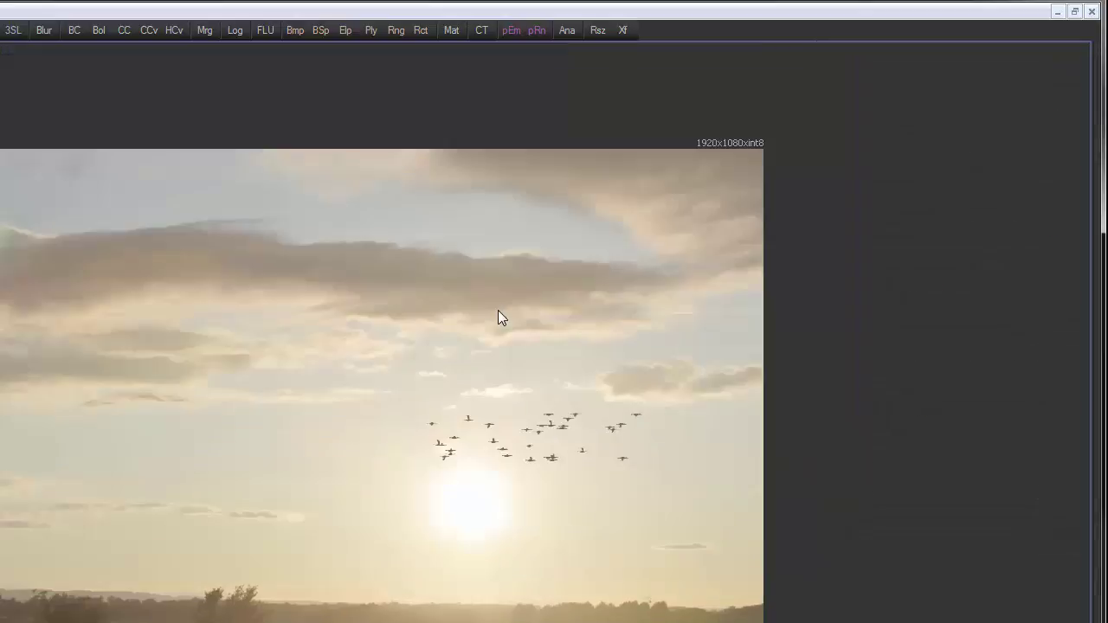
key(ctrl+f)
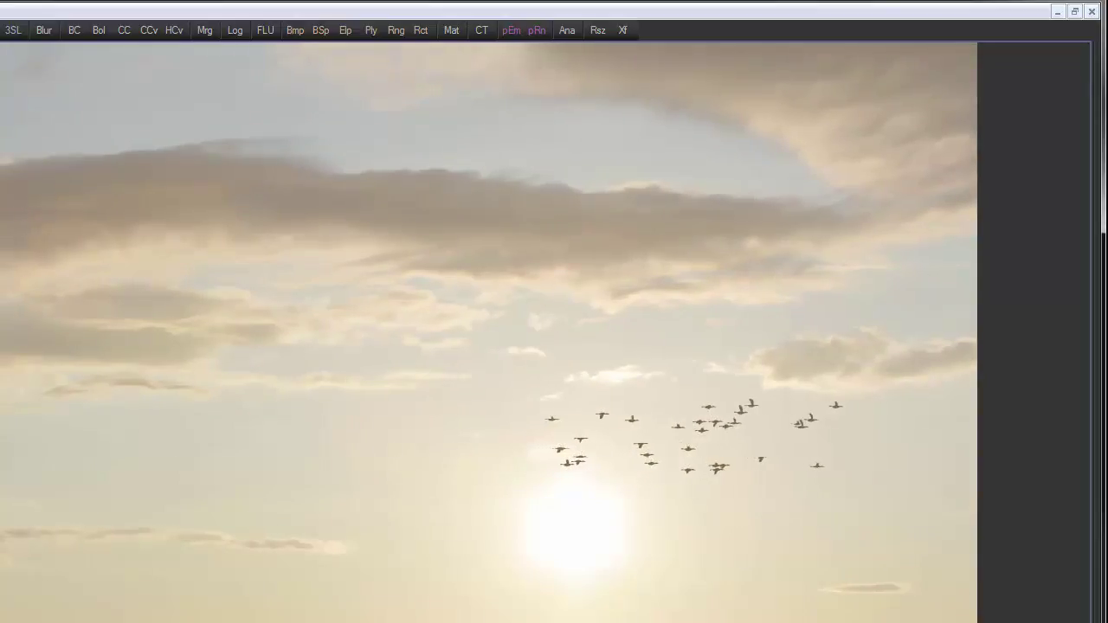
key(F4)
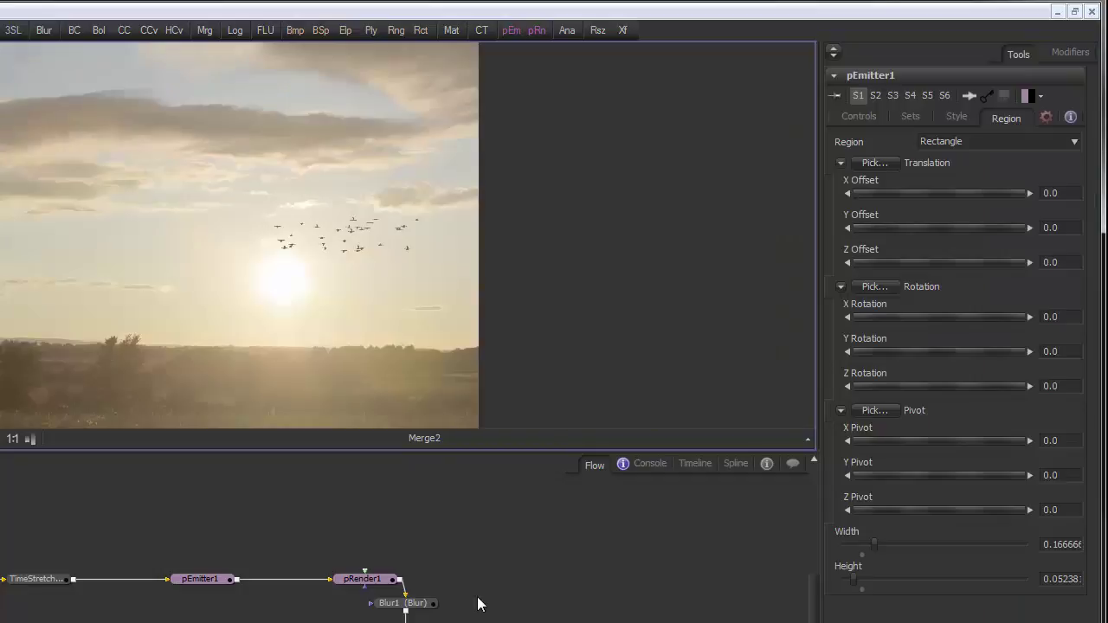
Step: Align pRender1 directly above Blur1 and enable Motion Blur on pRender1
click(368, 582)
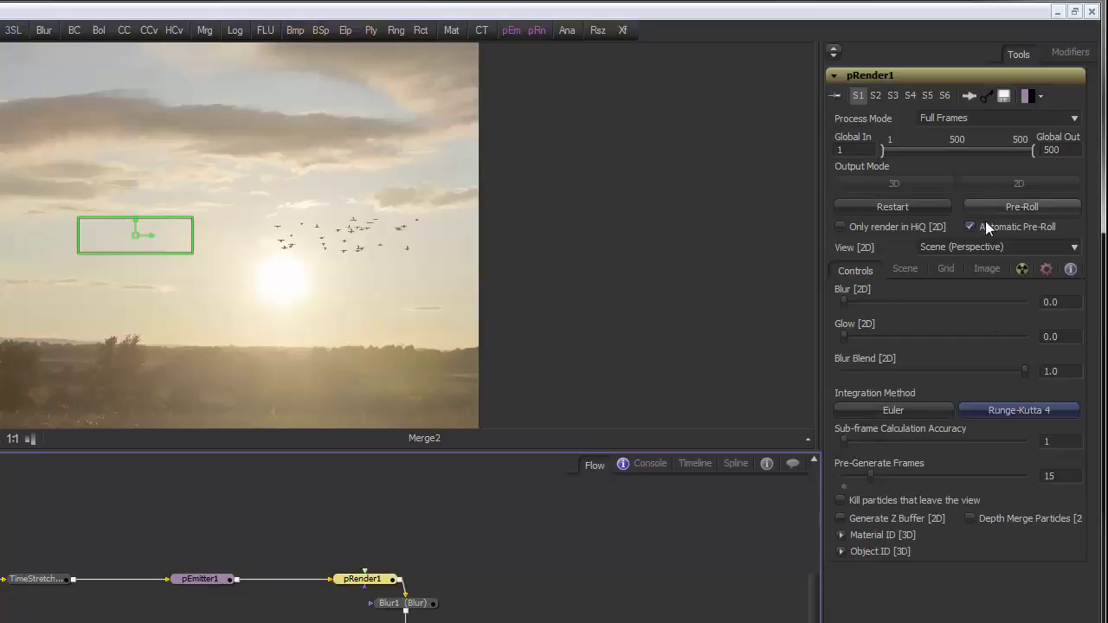
drag(368, 579, 409, 579)
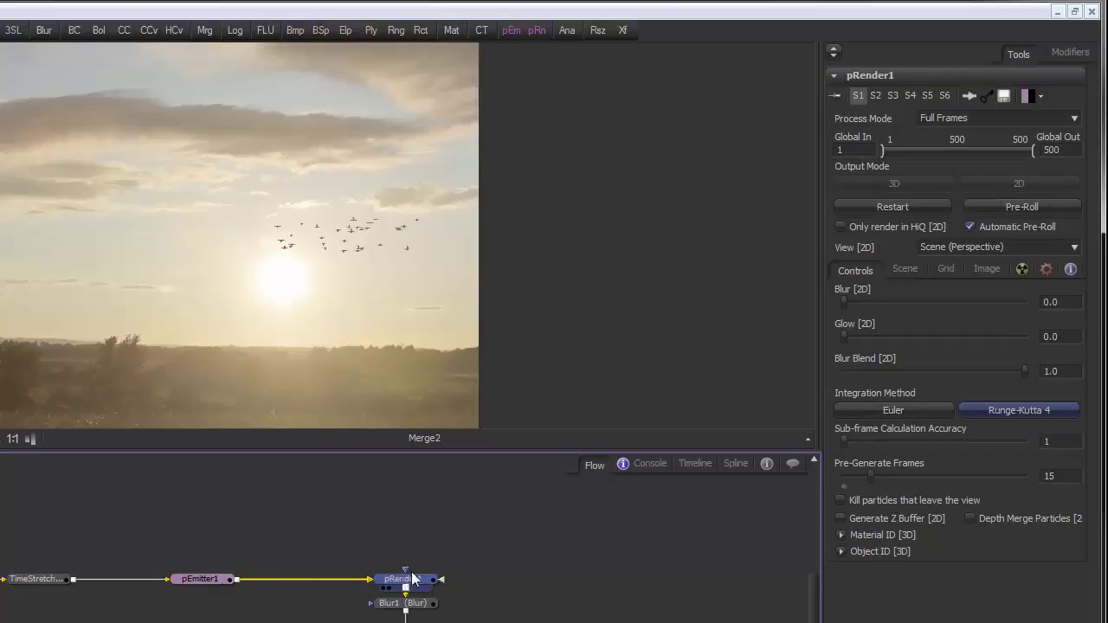
scroll(385, 304, up, 4)
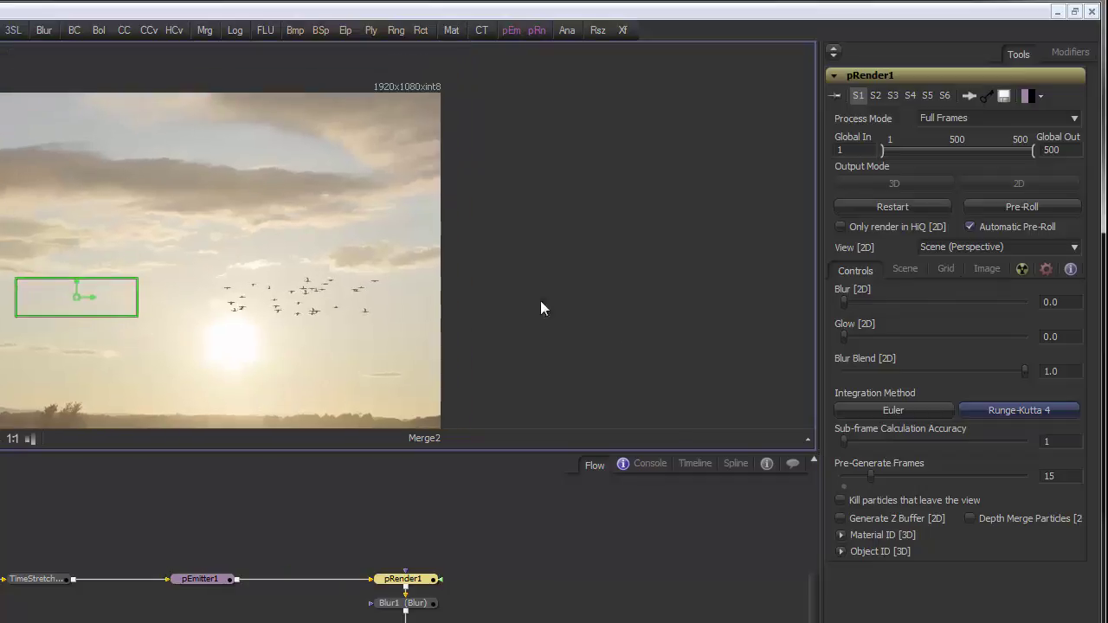
click(1021, 269)
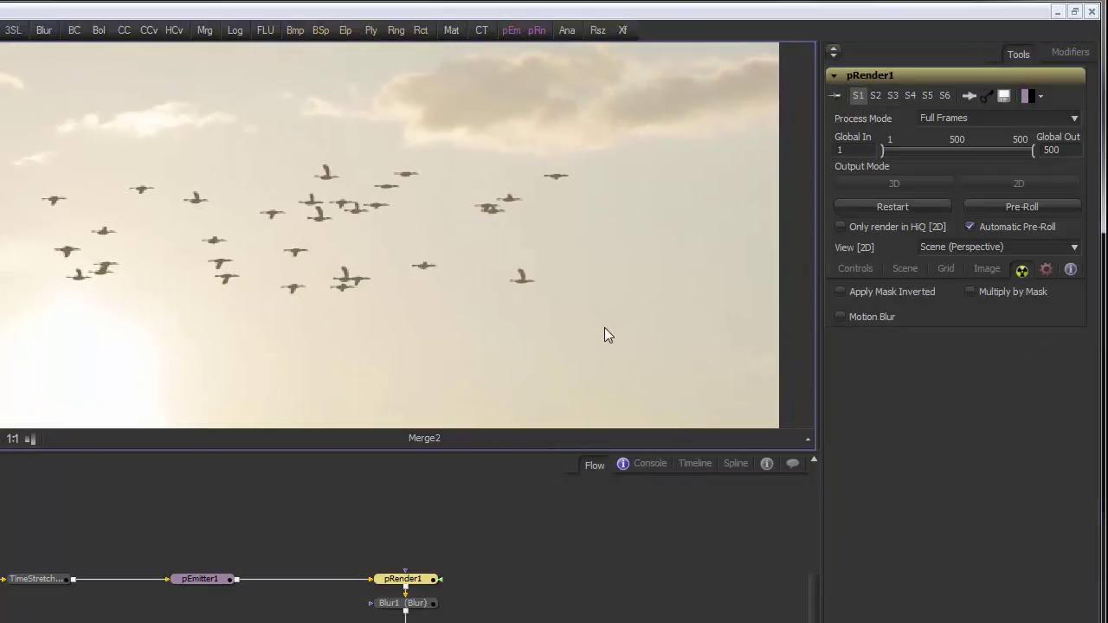
click(861, 317)
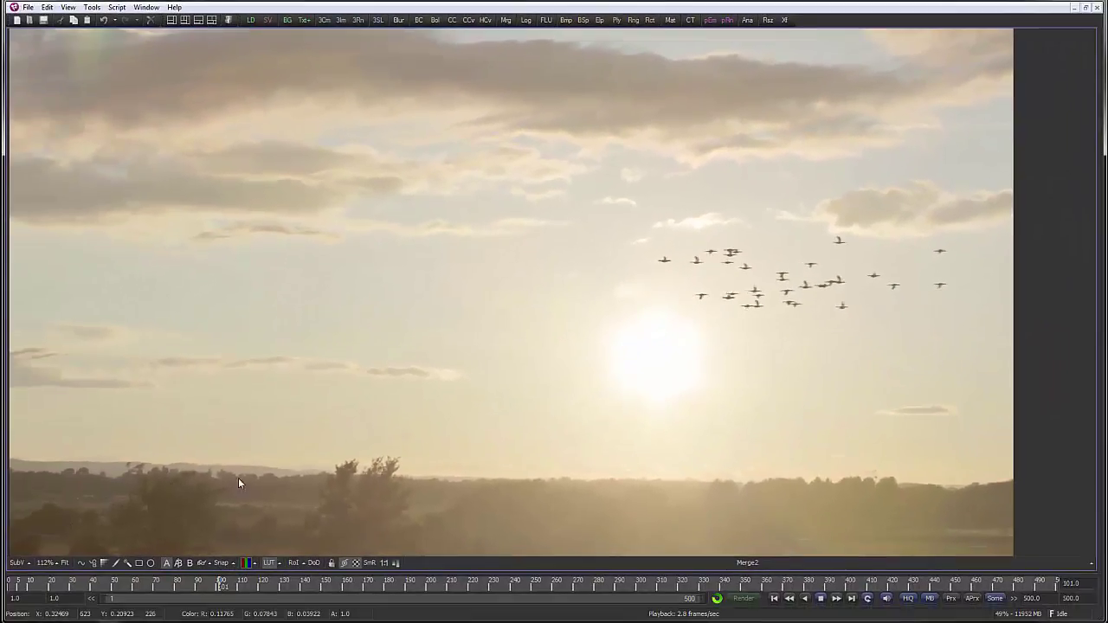
Step: Review the motion-blurred flock animation from the first frame and return the playhead to frame 1
click(774, 598)
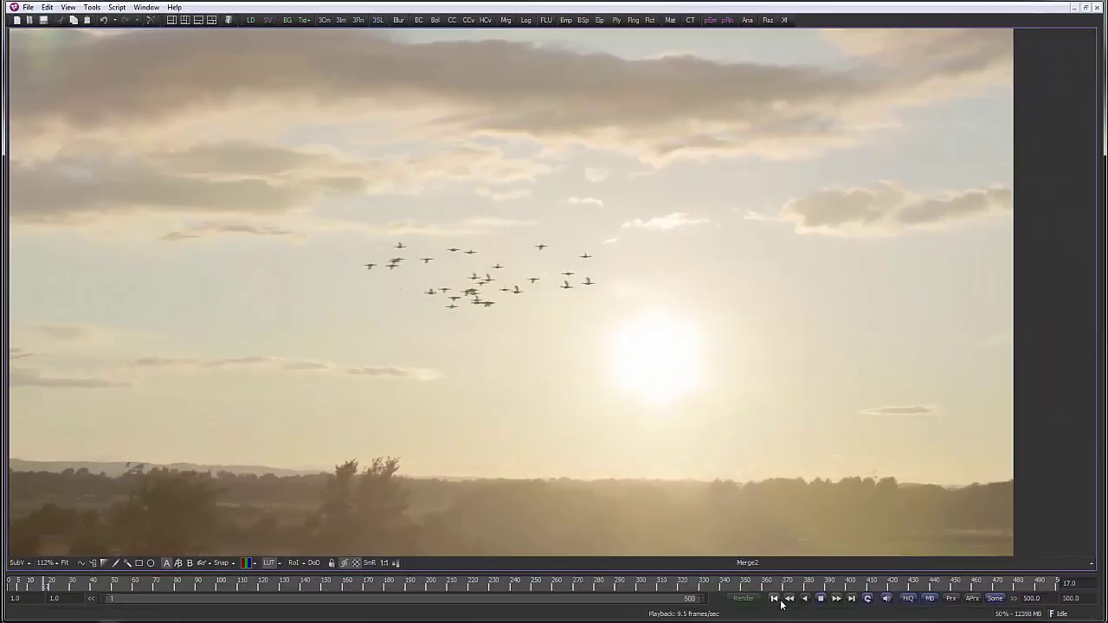
click(821, 599)
click(774, 599)
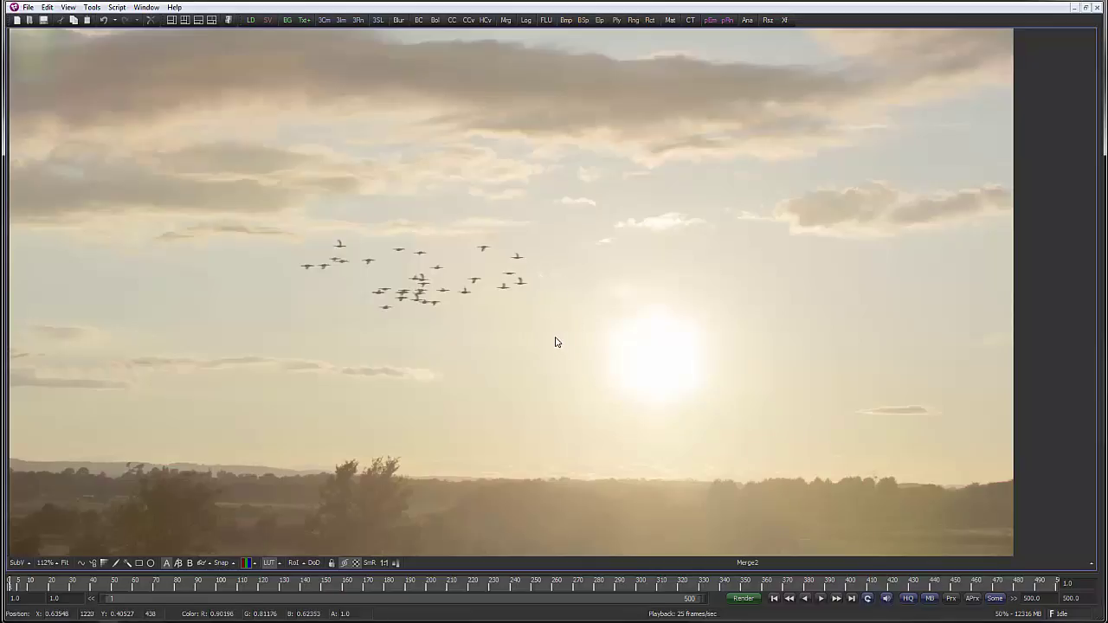
click(774, 598)
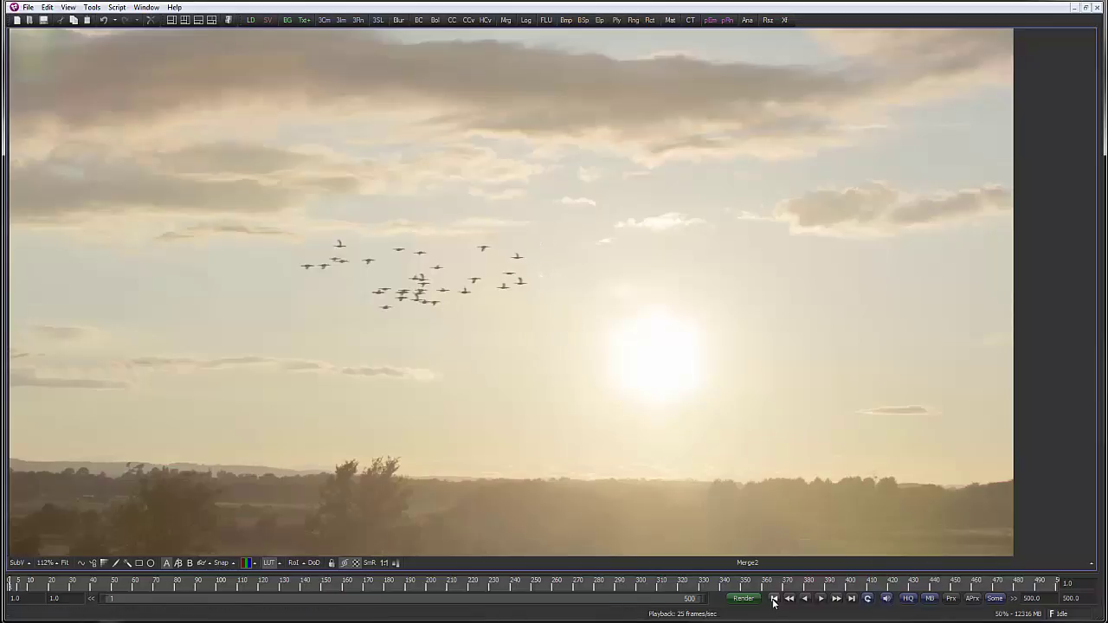